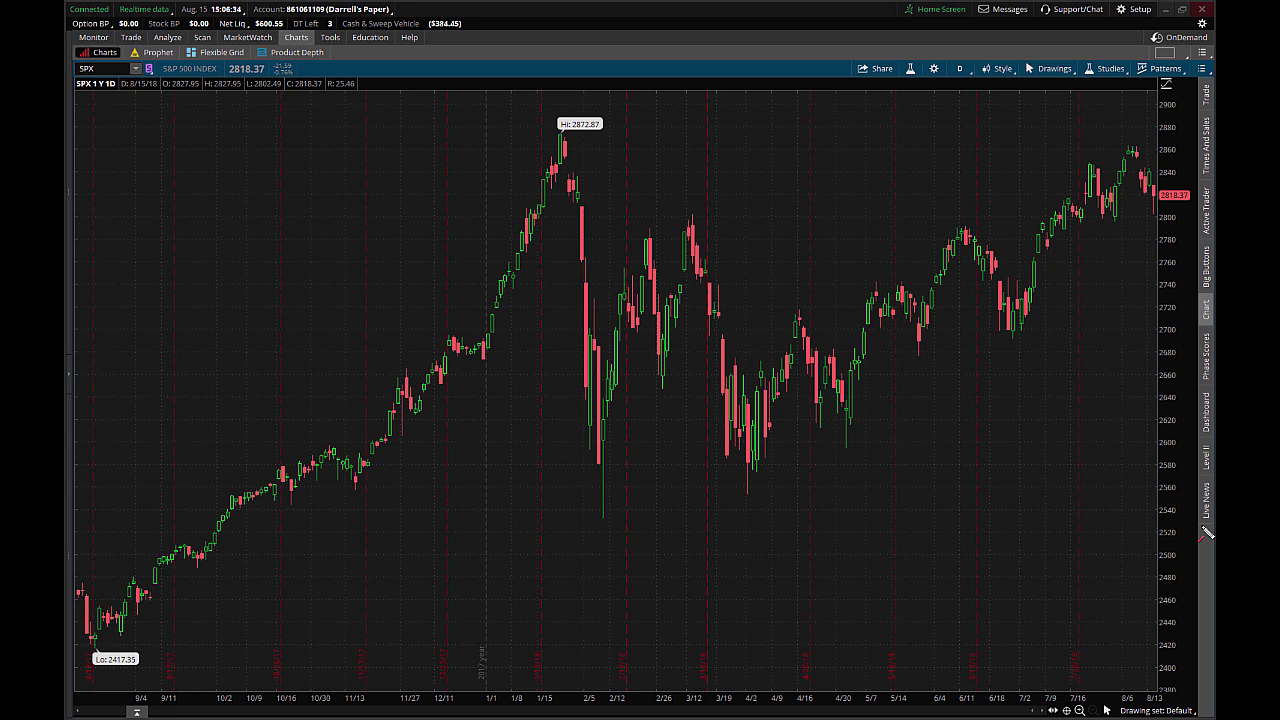
Clear a temporary arrow and pick Fibonacci Retracements from the drawing tools on the SPX chart.
drag(1111, 591, 1106, 698)
key(Escape)
click(1108, 712)
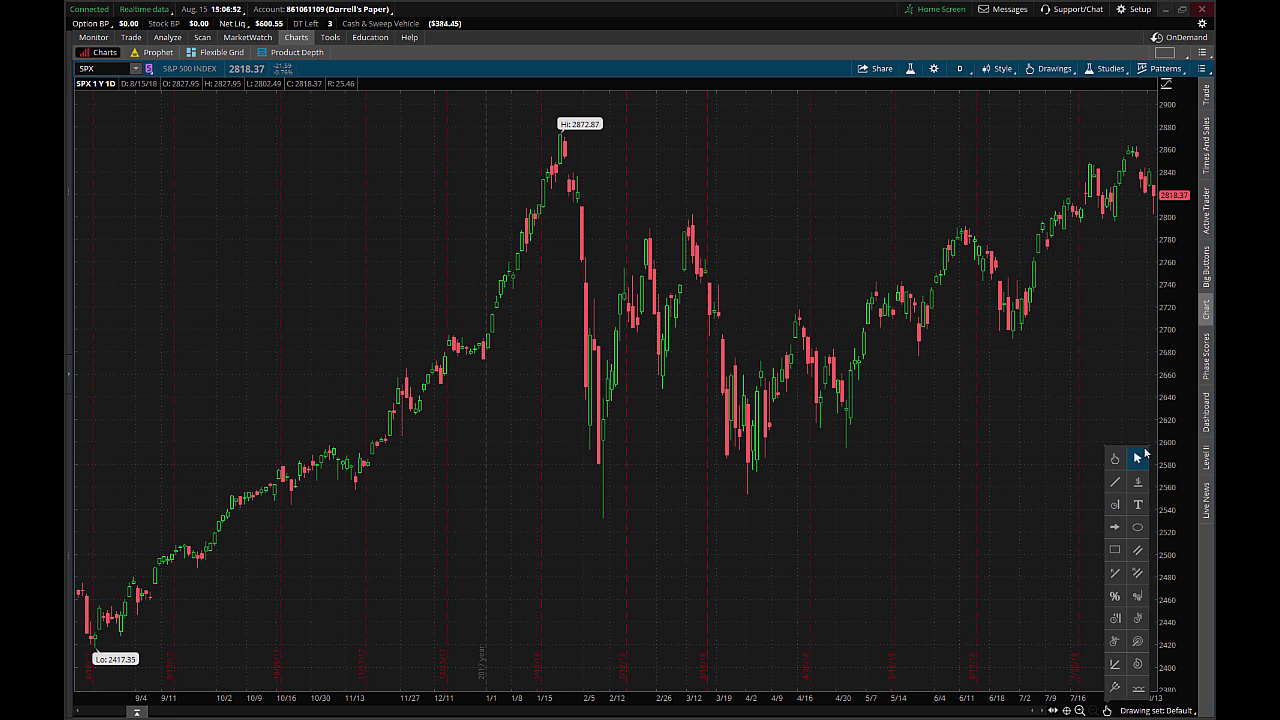
click(1107, 711)
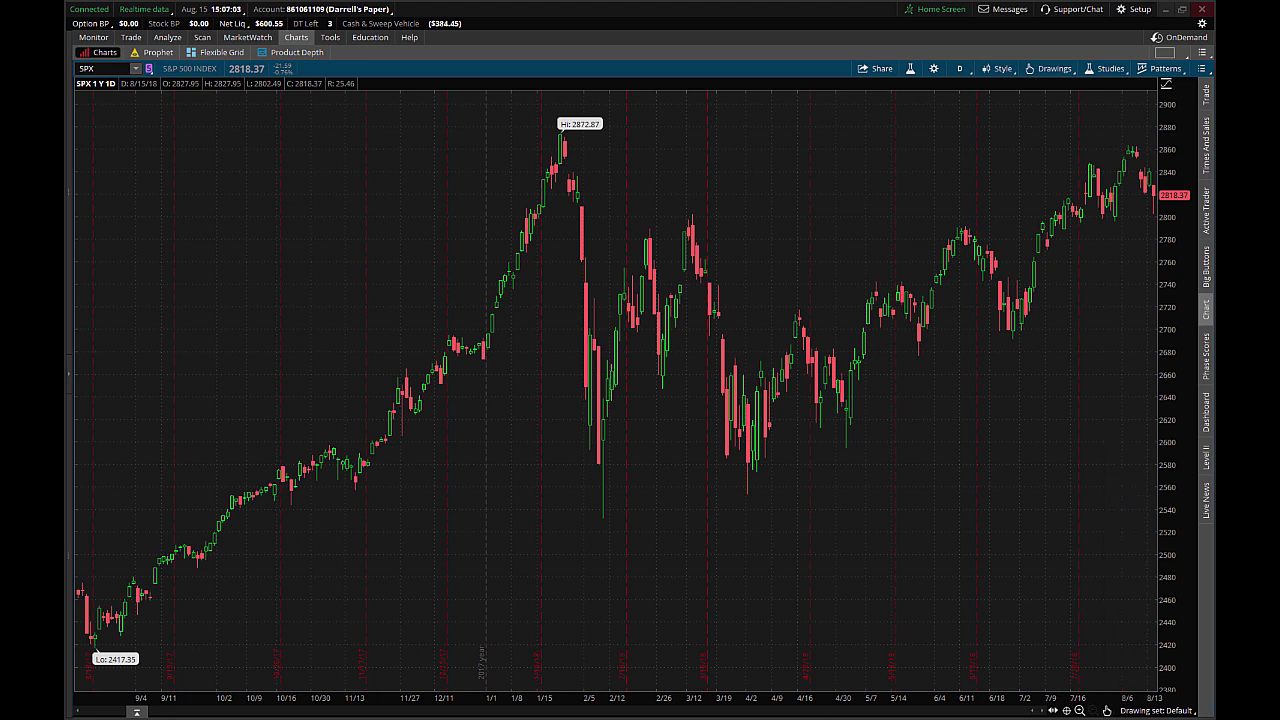
click(1108, 711)
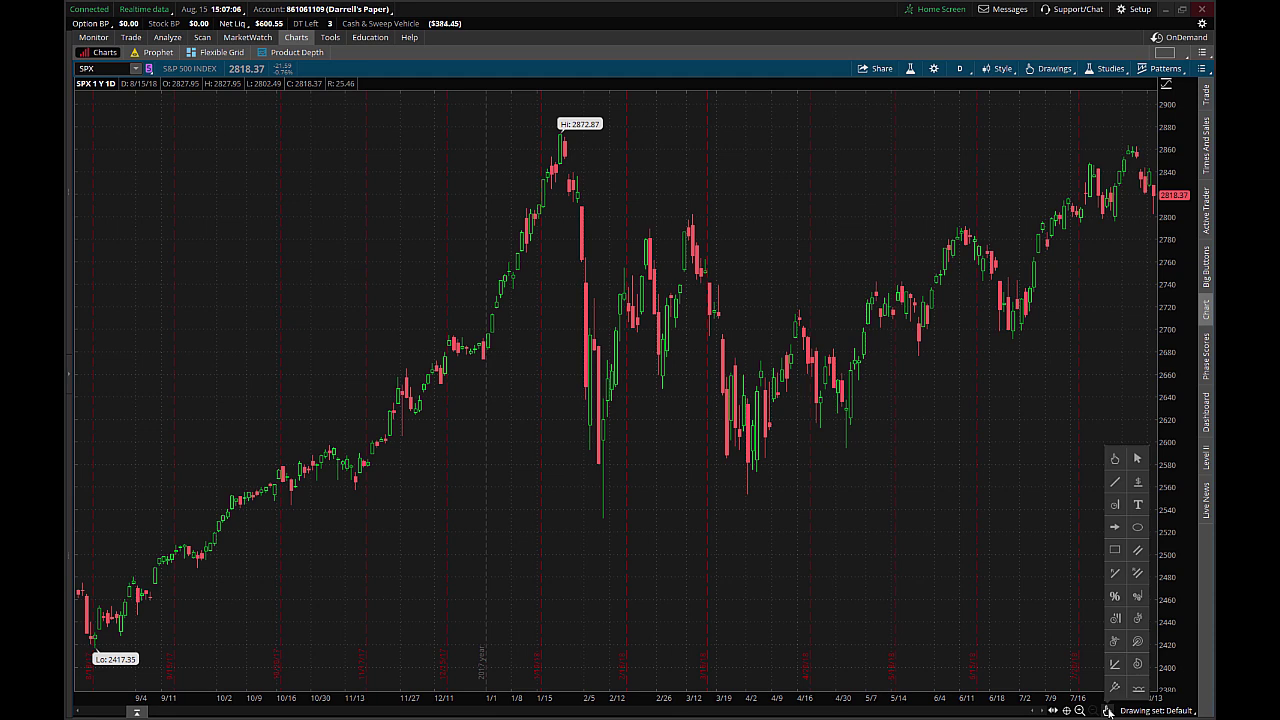
click(1116, 598)
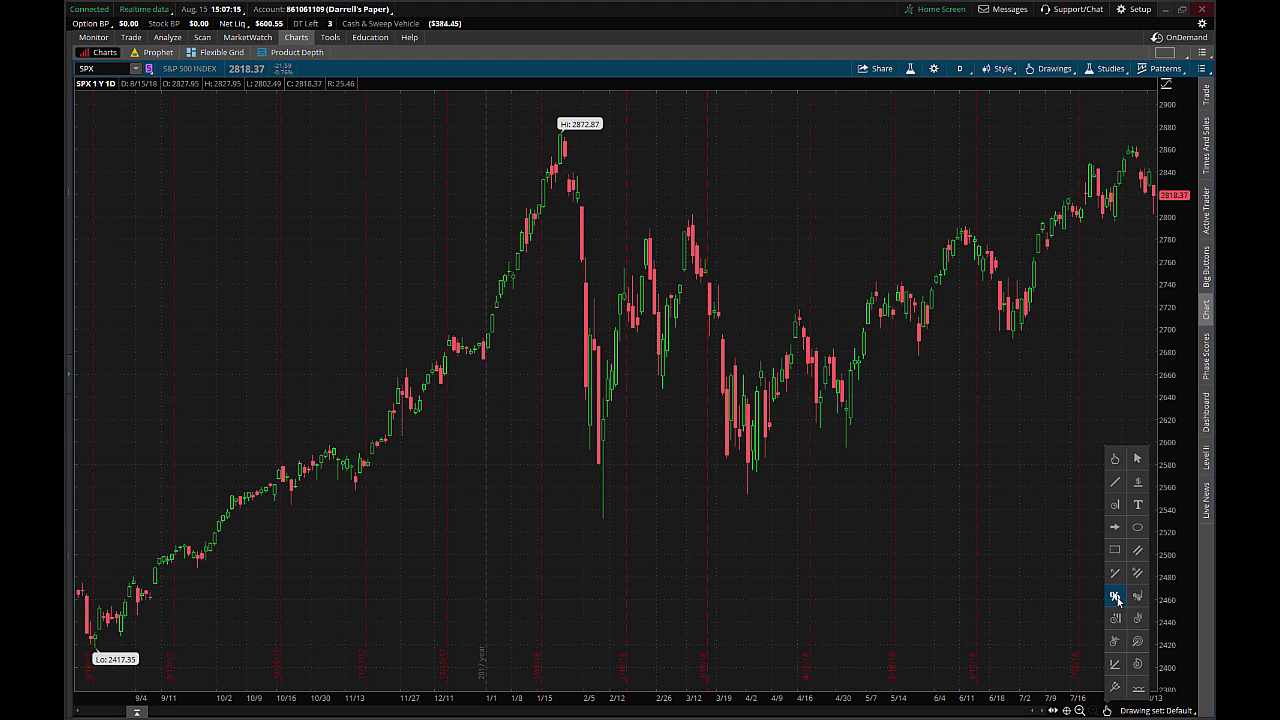
Place the retracement from the 4/18 high at 2718.9 to the 5/3 low at 2594.23.
click(799, 308)
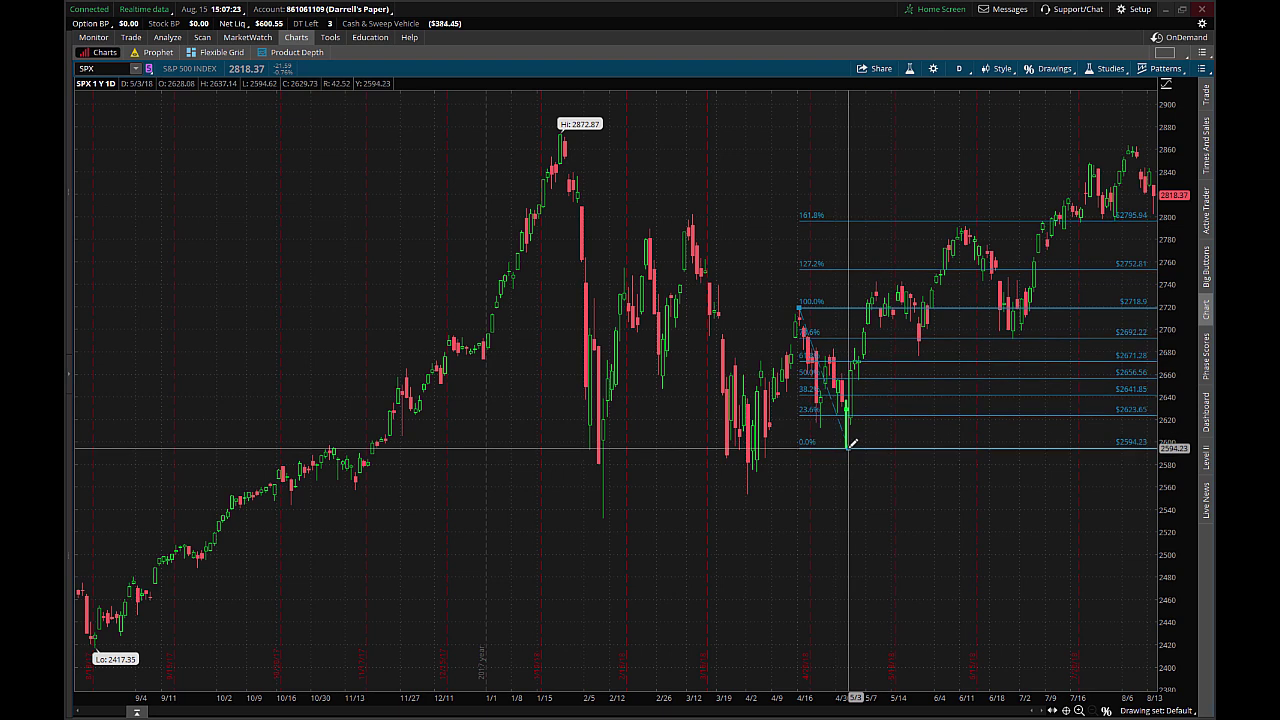
click(849, 448)
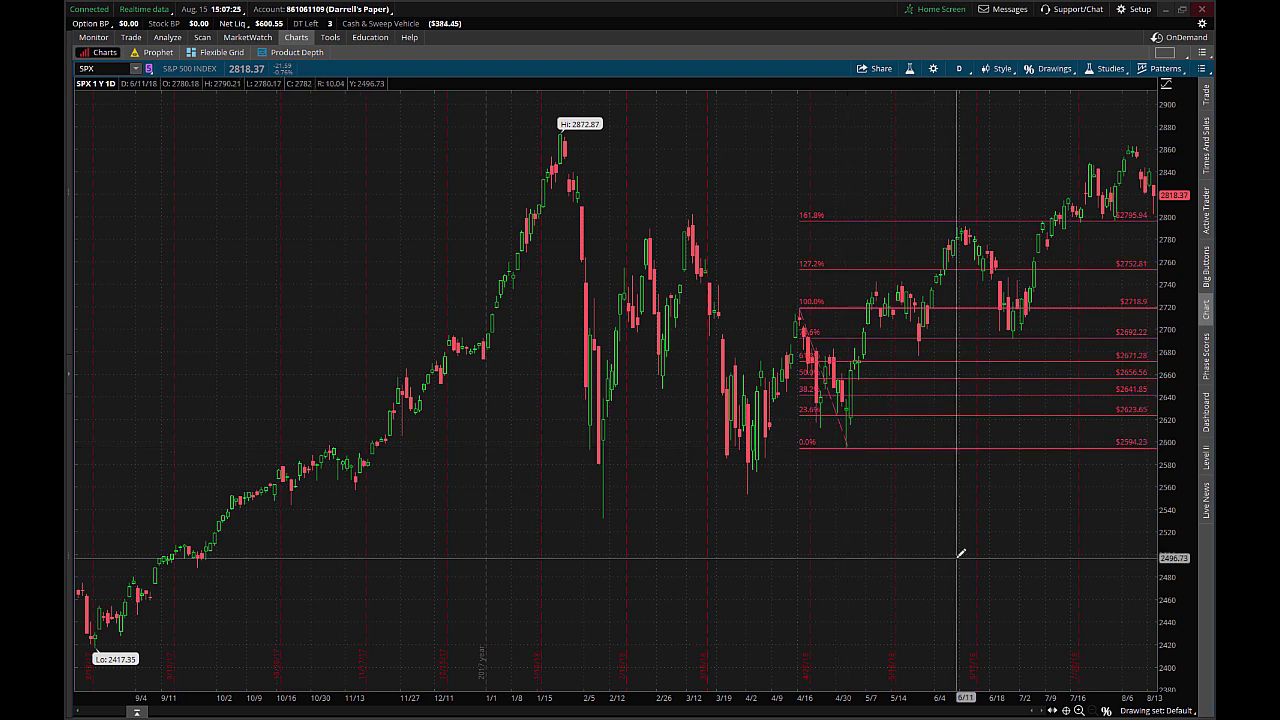
In the drawing's properties, hide the 0, 0.236, 0.382, 0.5, 0.618, 0.786, 1 and 4.236 levels.
right_click(826, 313)
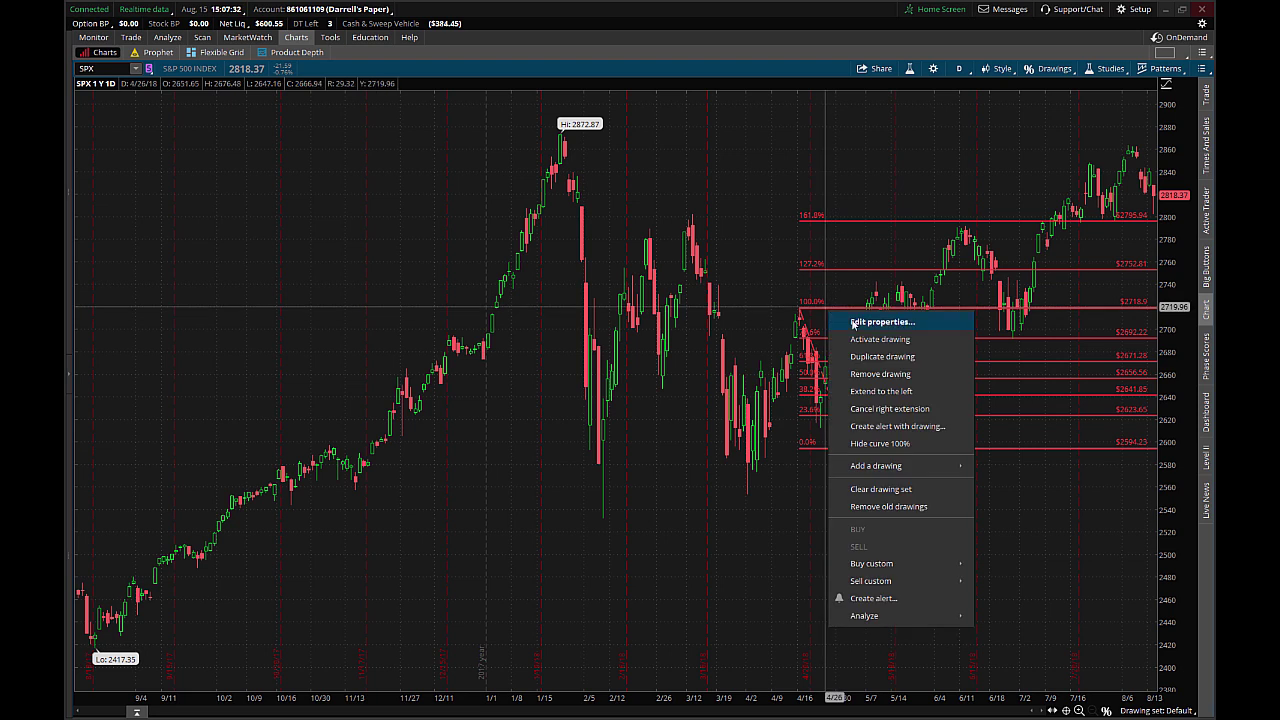
click(853, 323)
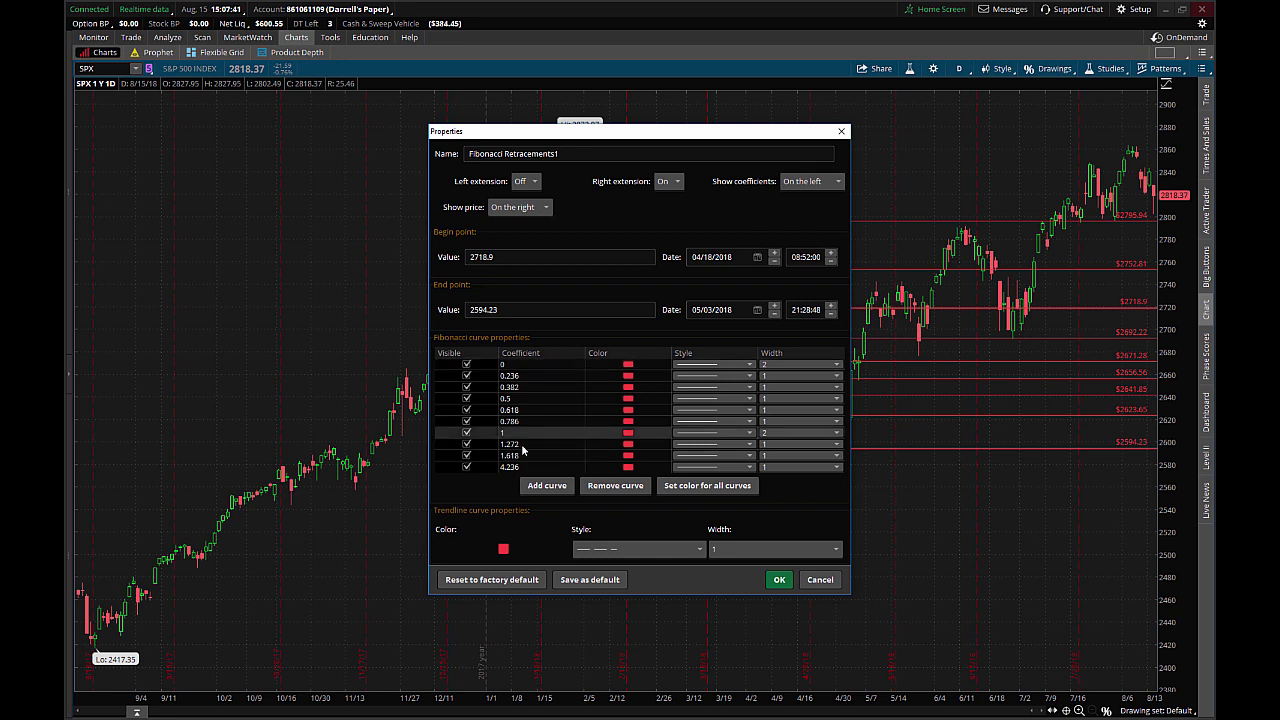
click(466, 364)
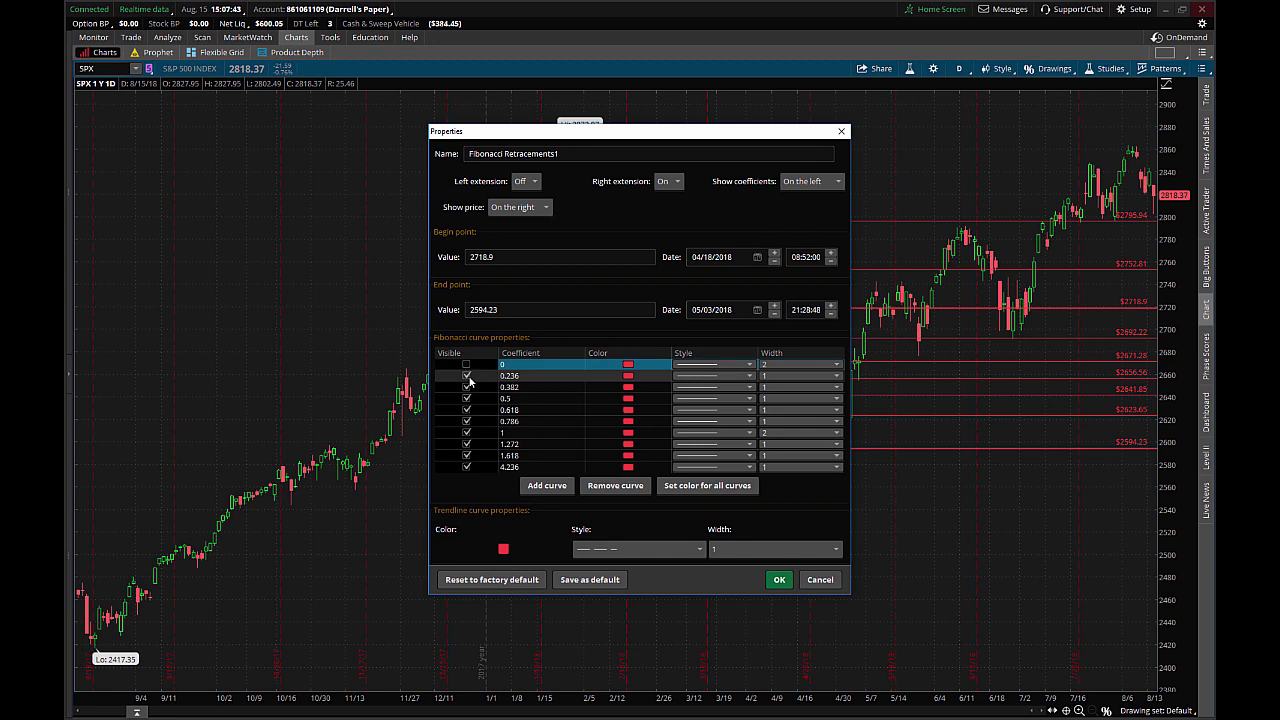
click(466, 375)
click(466, 387)
click(466, 398)
click(466, 410)
click(466, 421)
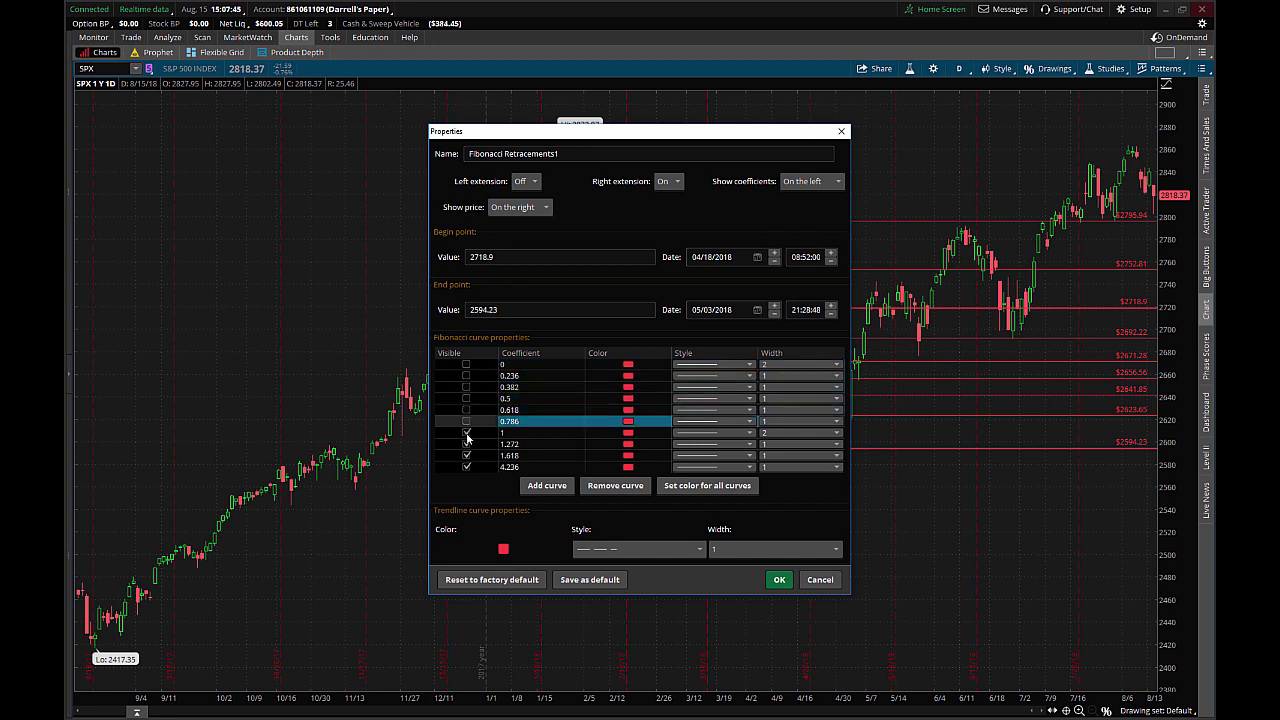
click(466, 432)
click(466, 467)
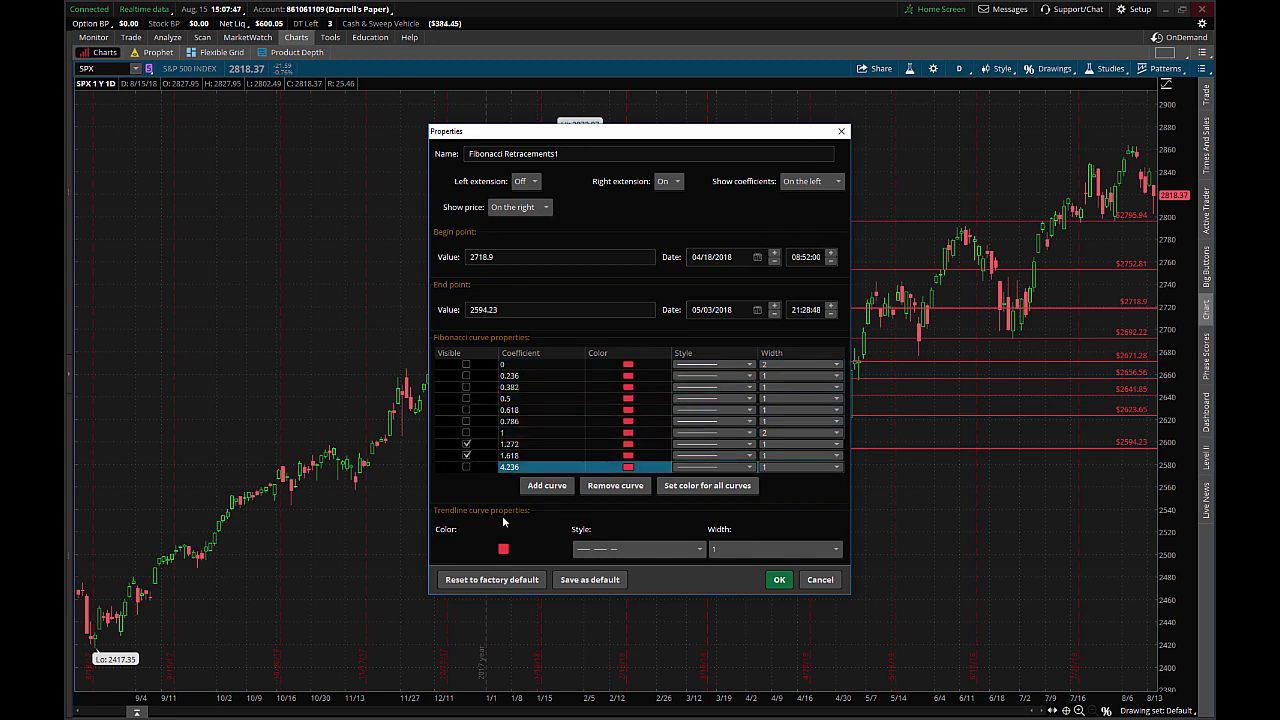
Keep the 1.272 and 1.618 levels visible and apply the changes.
click(518, 444)
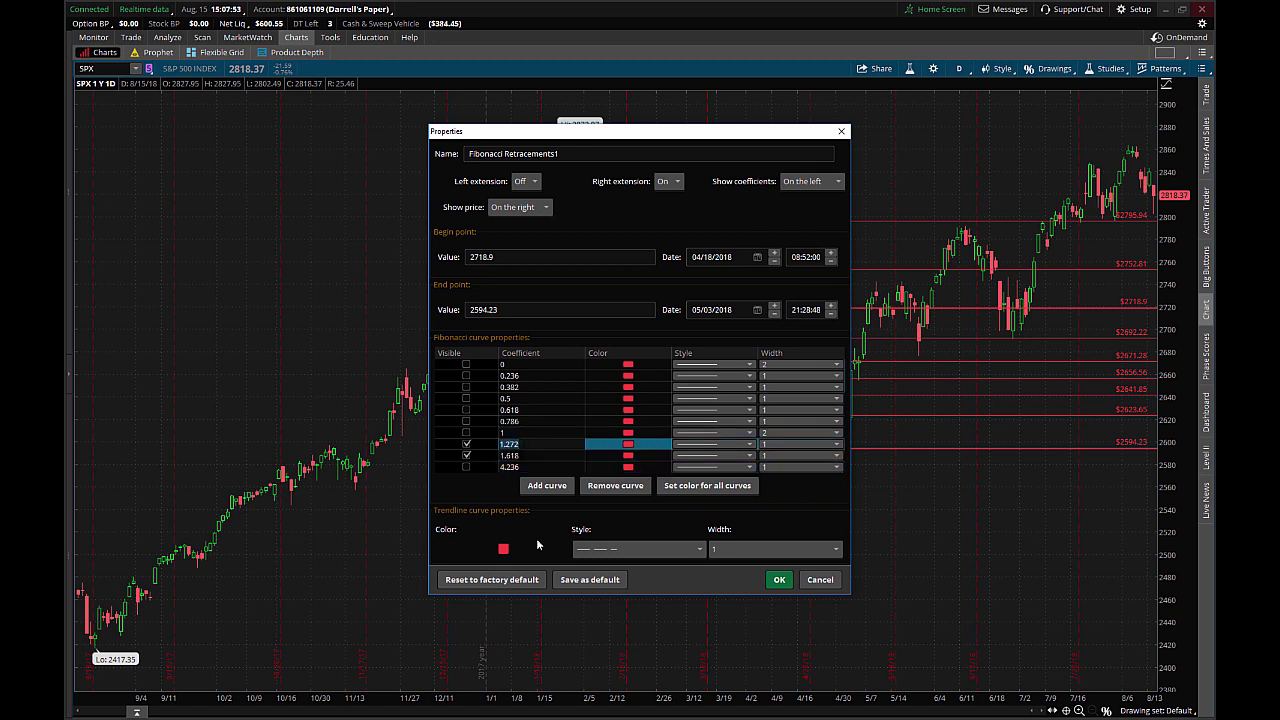
click(505, 579)
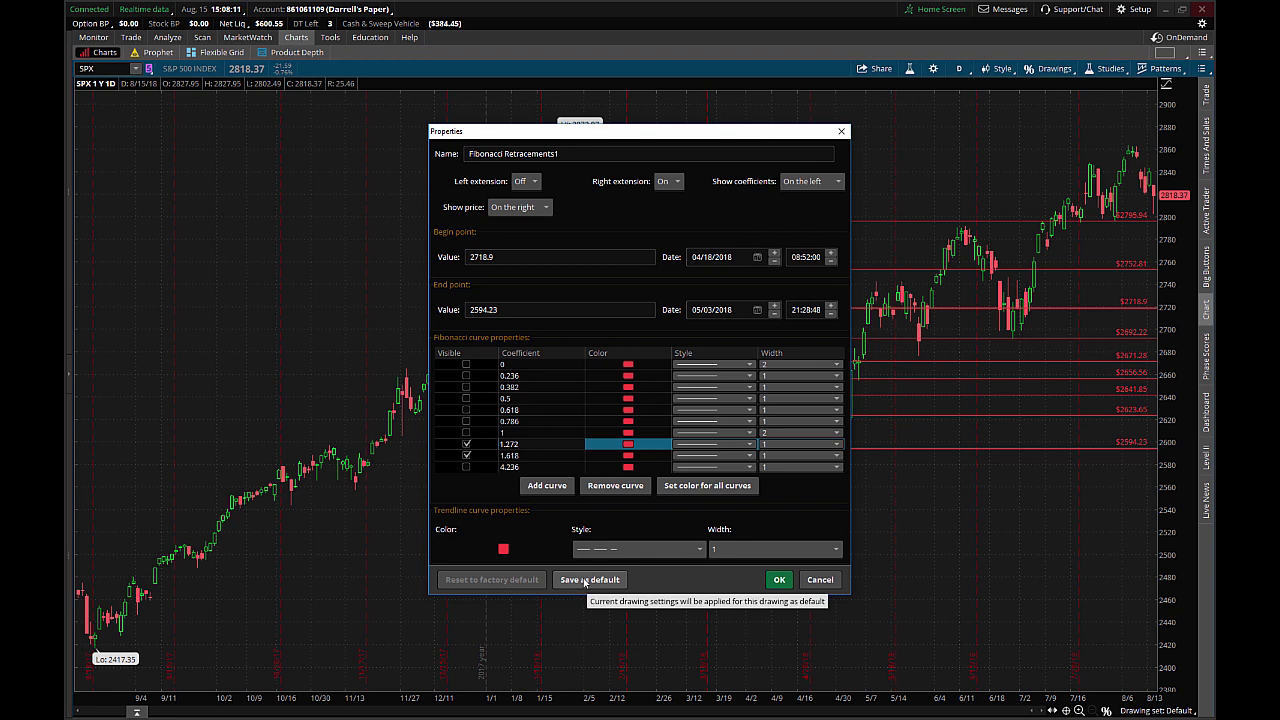
click(779, 579)
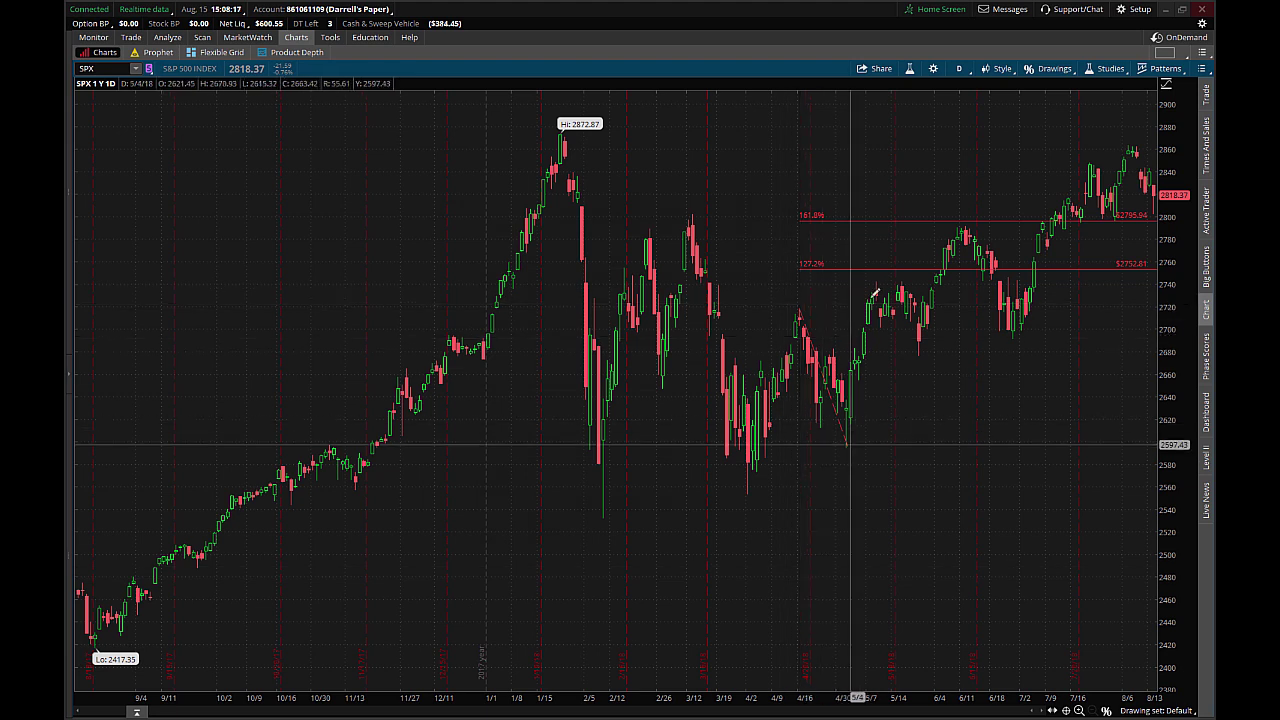
Set Snap drawings to OHLC in Chart Settings and apply it.
mouse_move(818, 266)
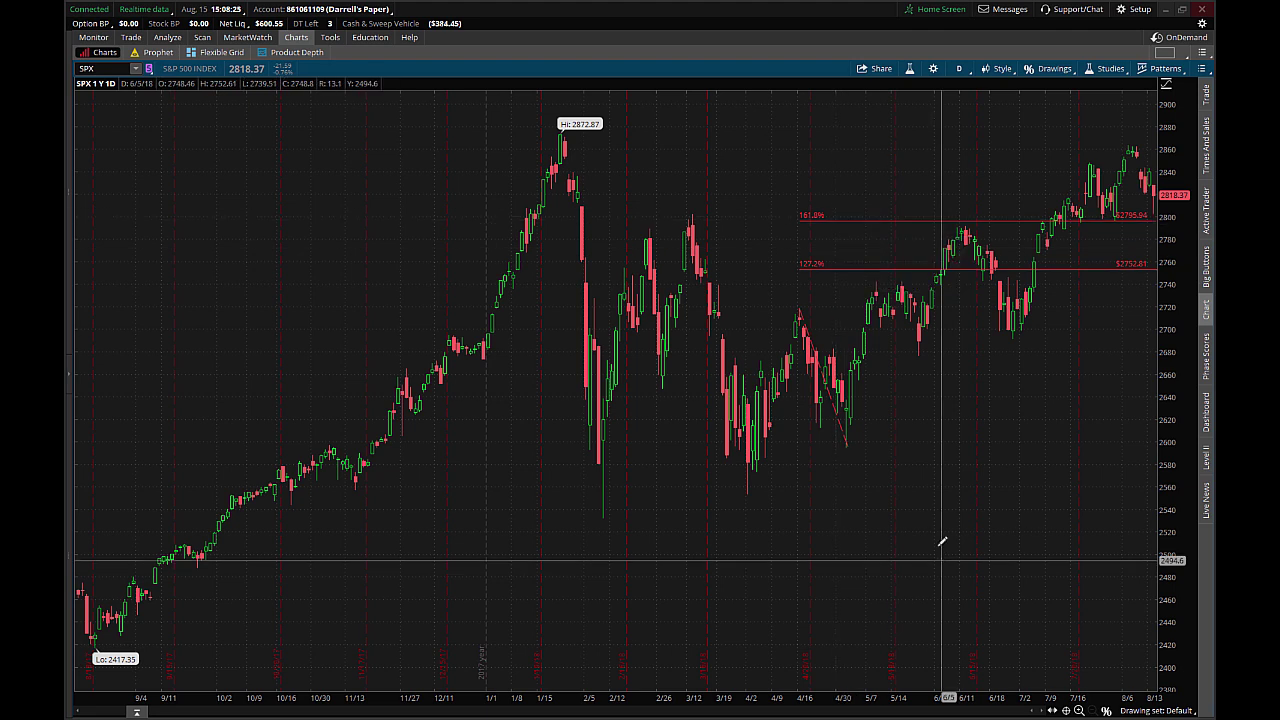
right_click(740, 186)
mouse_move(790, 468)
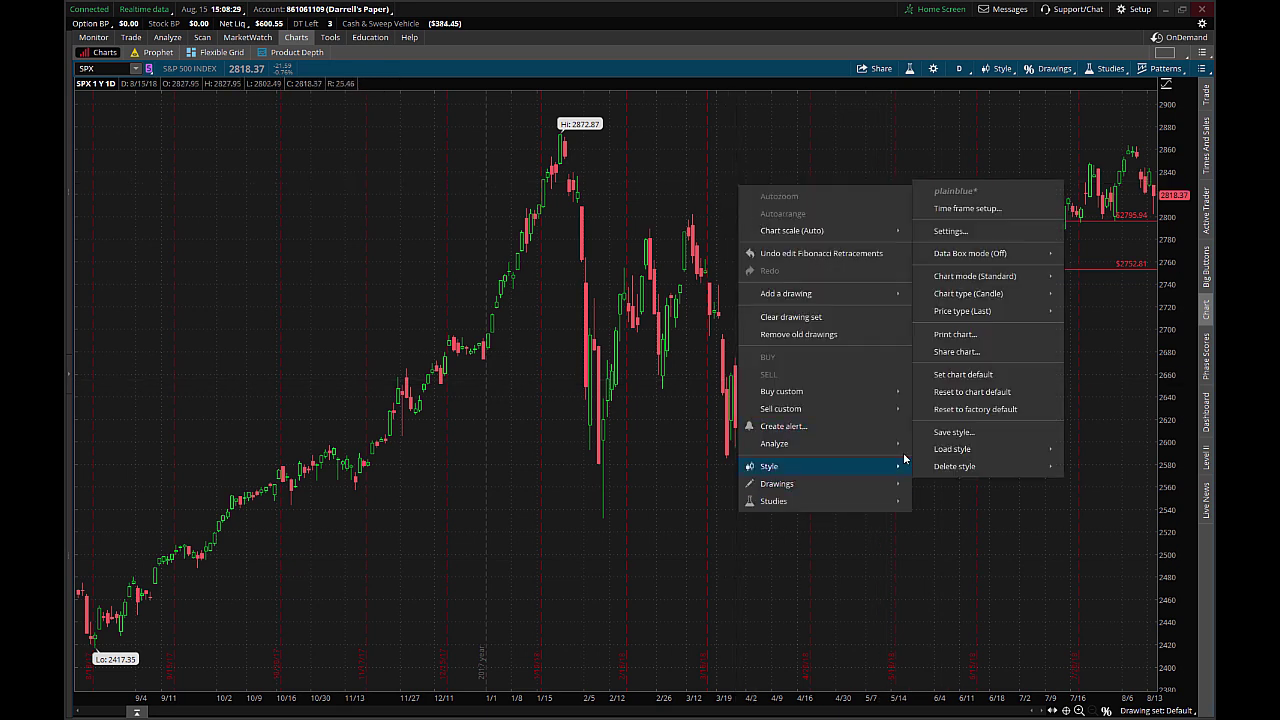
click(992, 231)
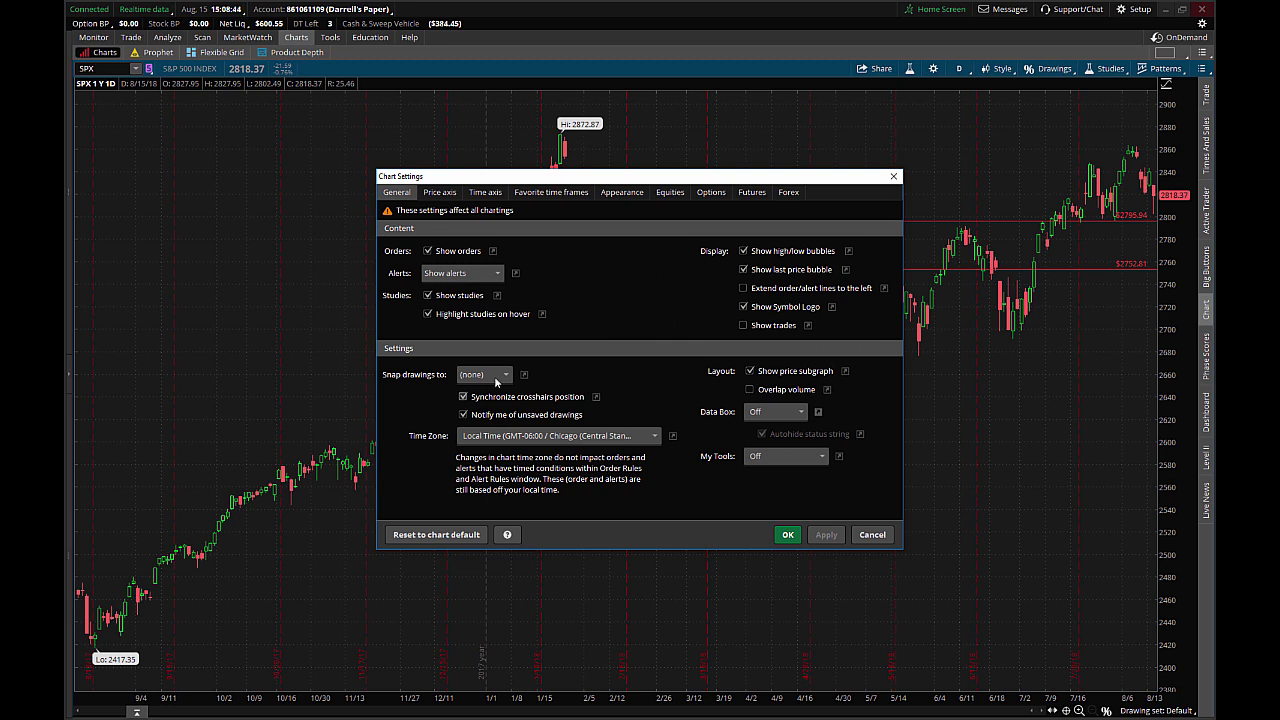
click(496, 376)
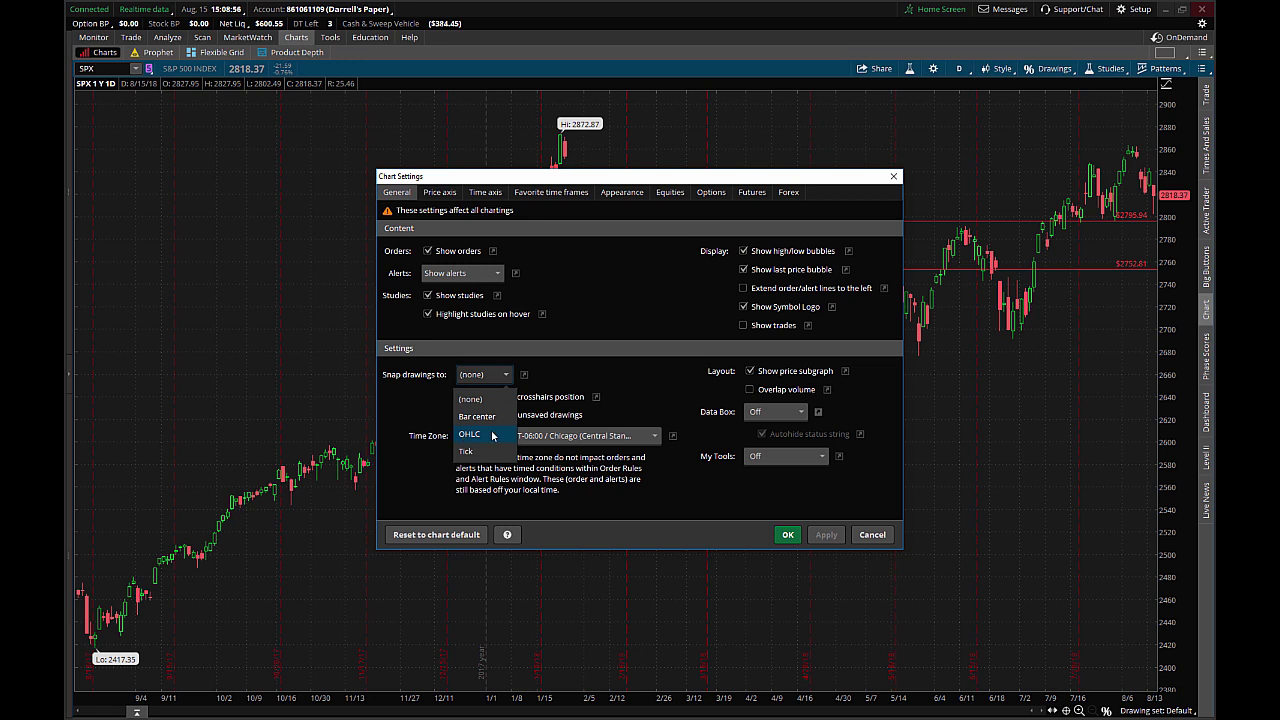
click(492, 435)
click(826, 534)
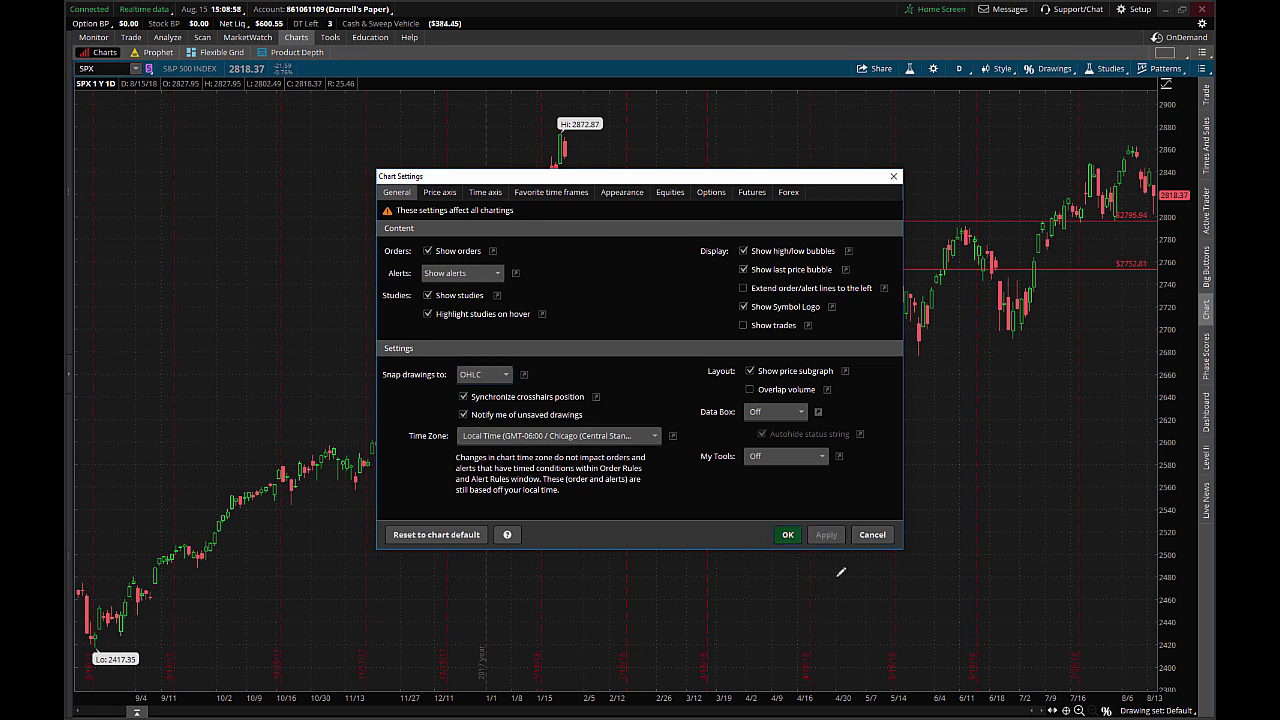
click(787, 534)
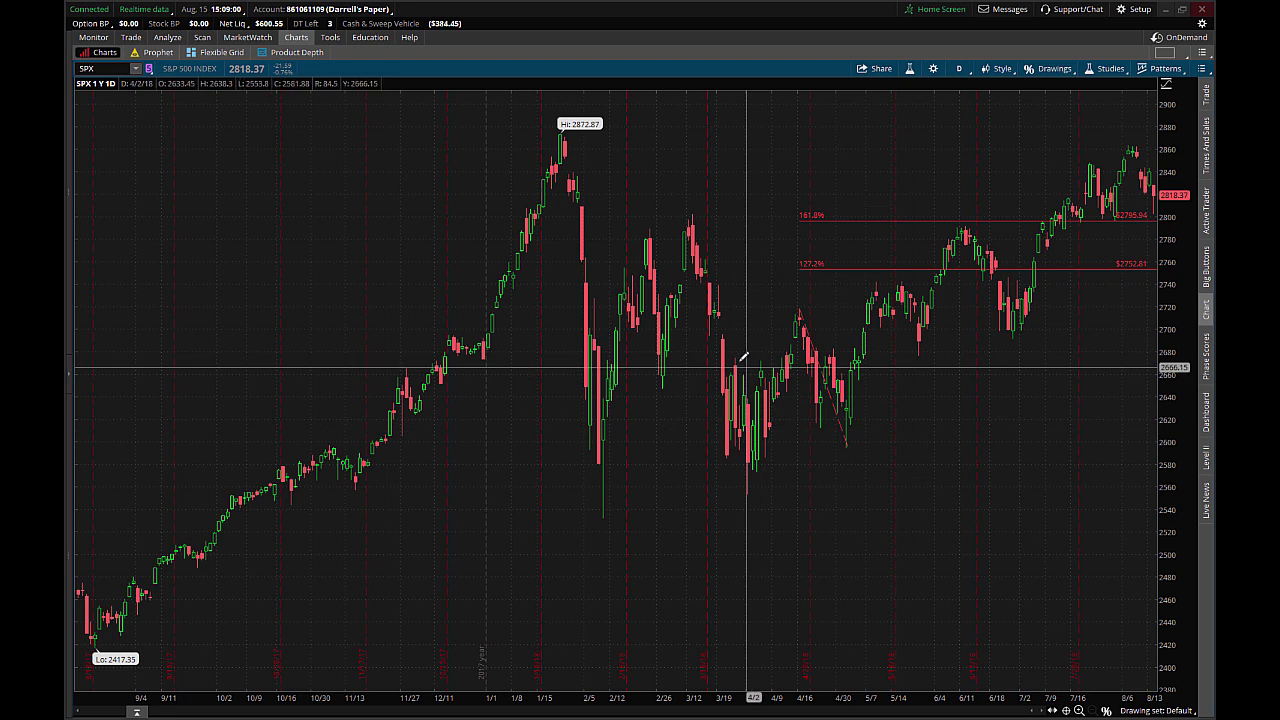
click(699, 209)
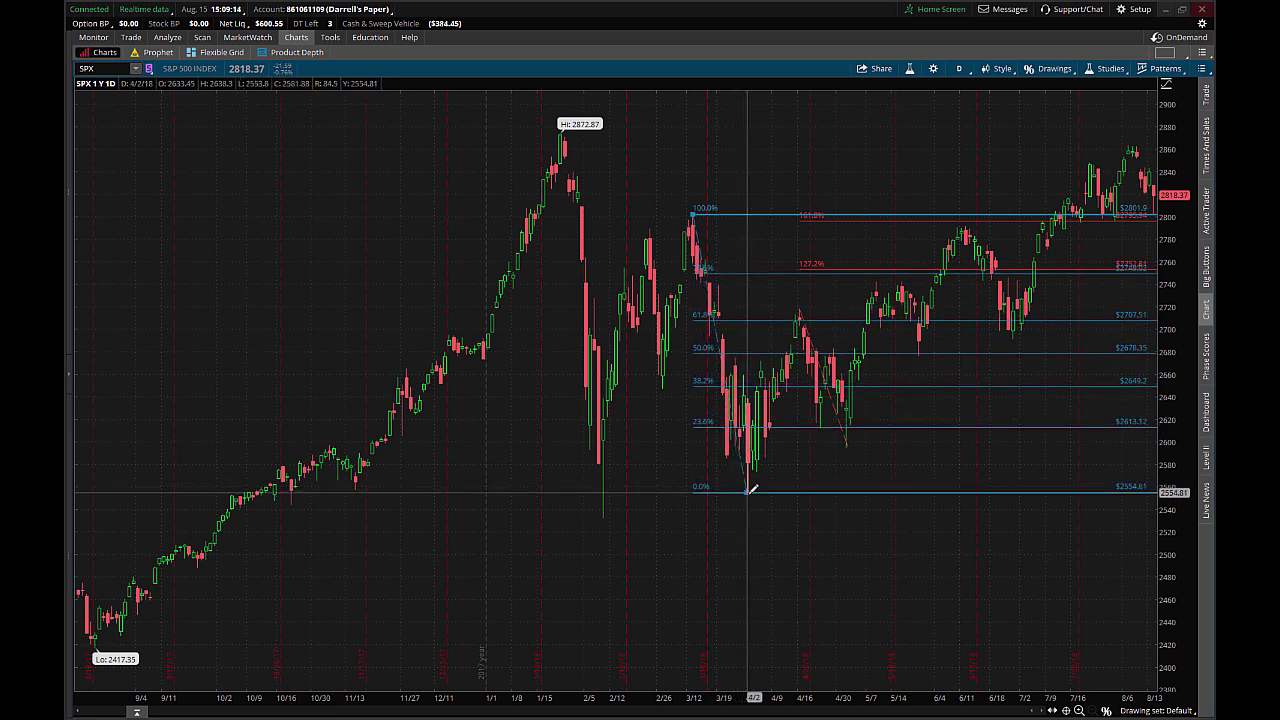
click(748, 490)
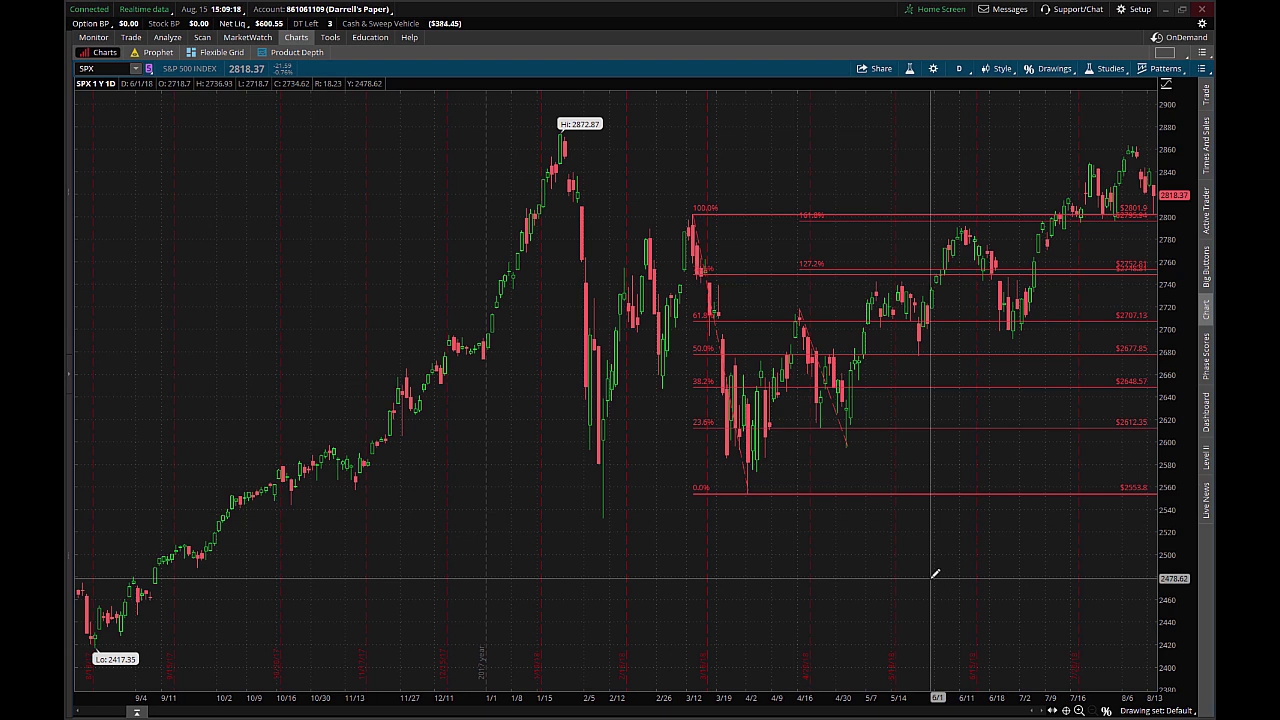
right_click(723, 215)
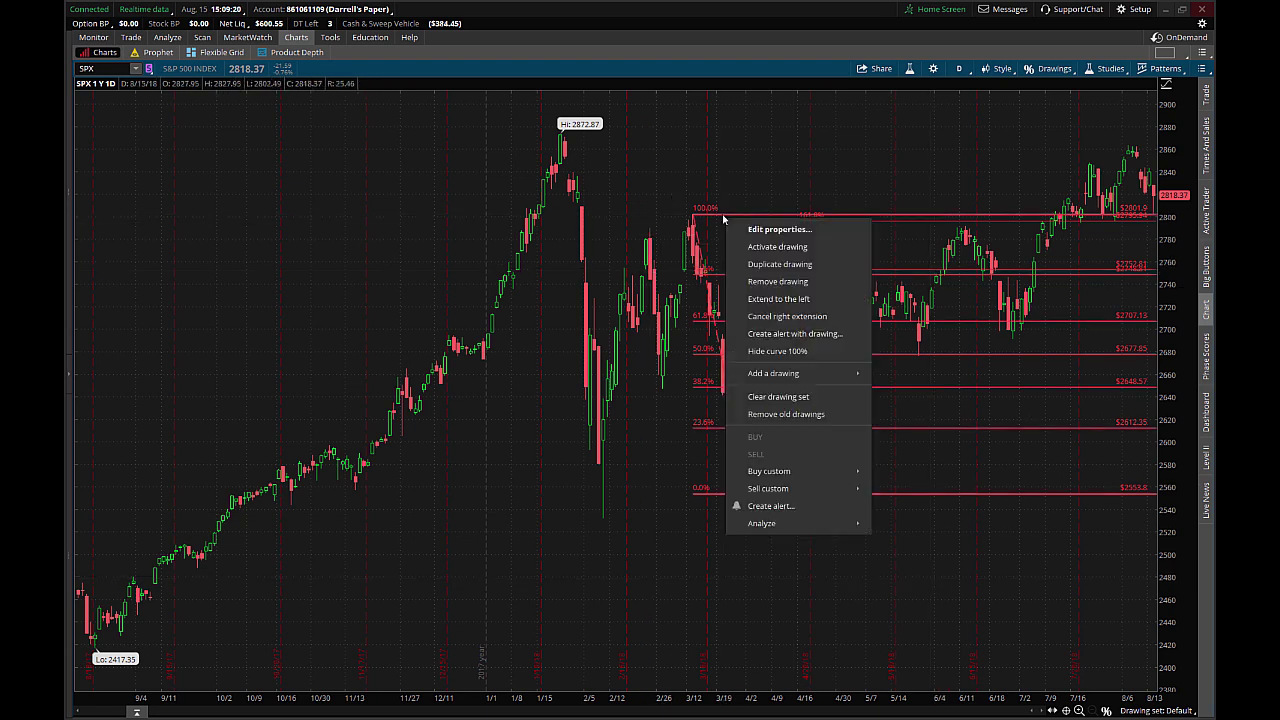
click(771, 284)
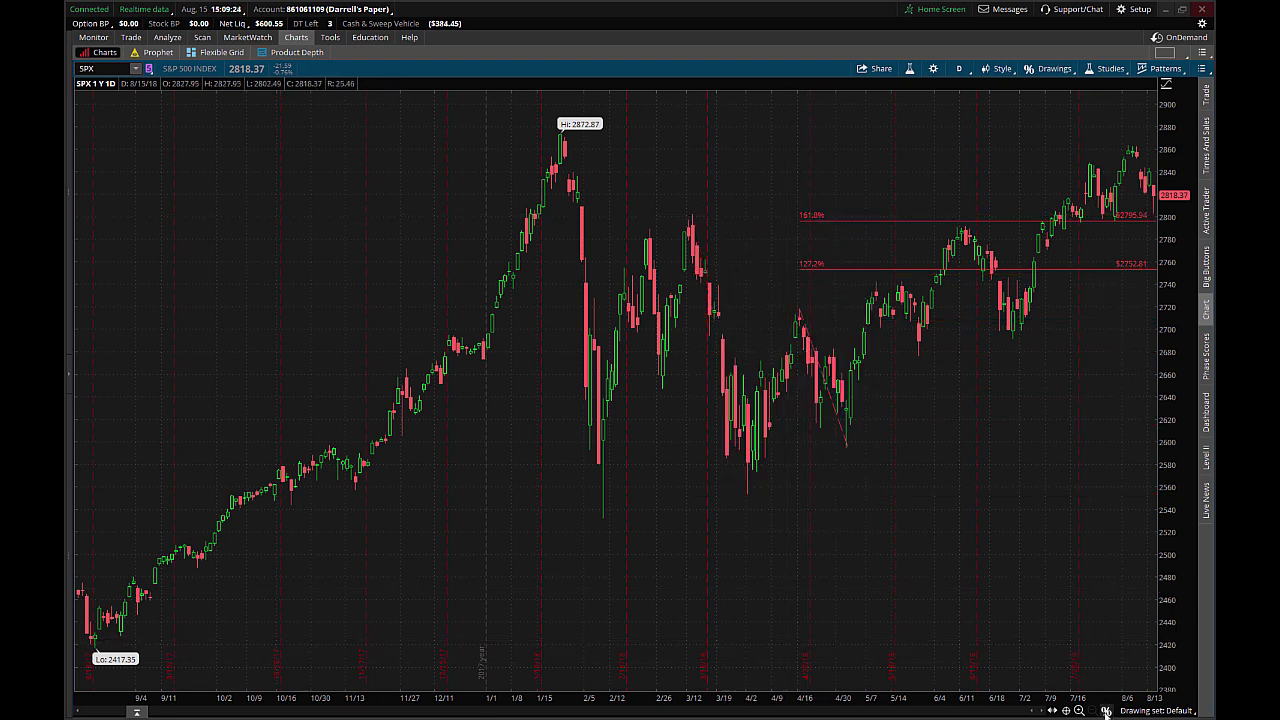
Hide the 161.8% level of the old Fibonacci retracement.
right_click(866, 225)
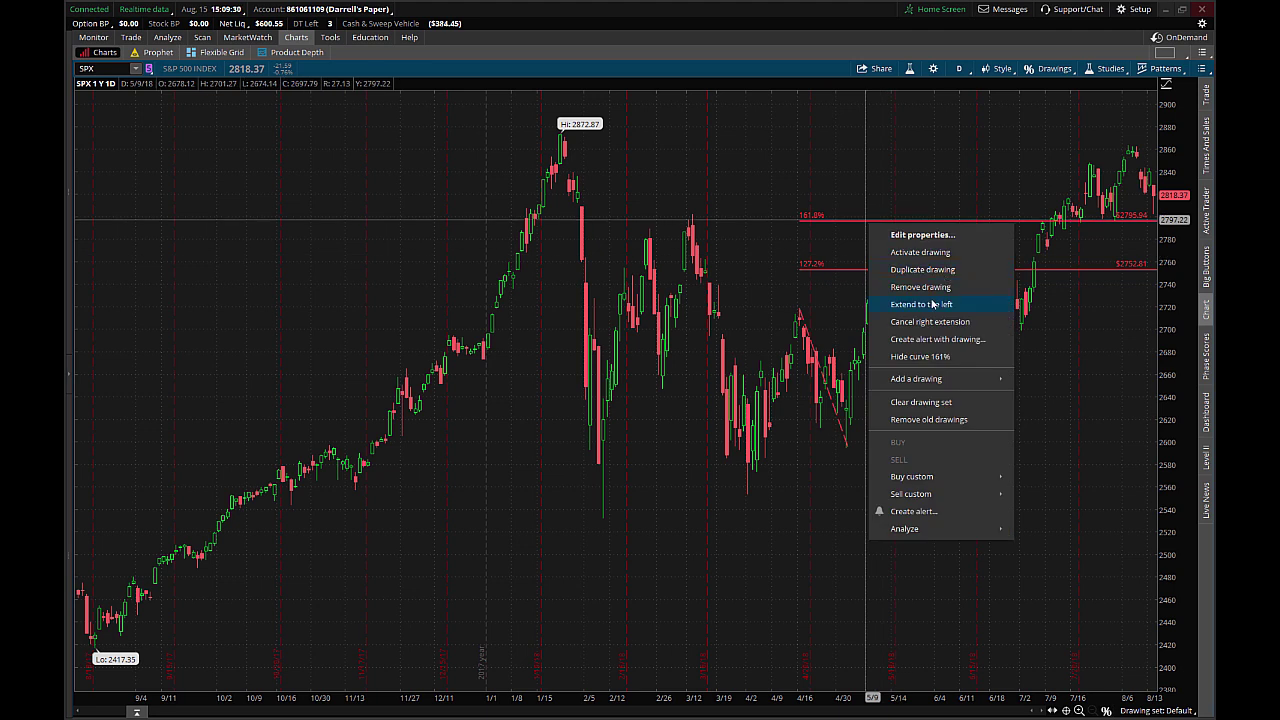
click(760, 20)
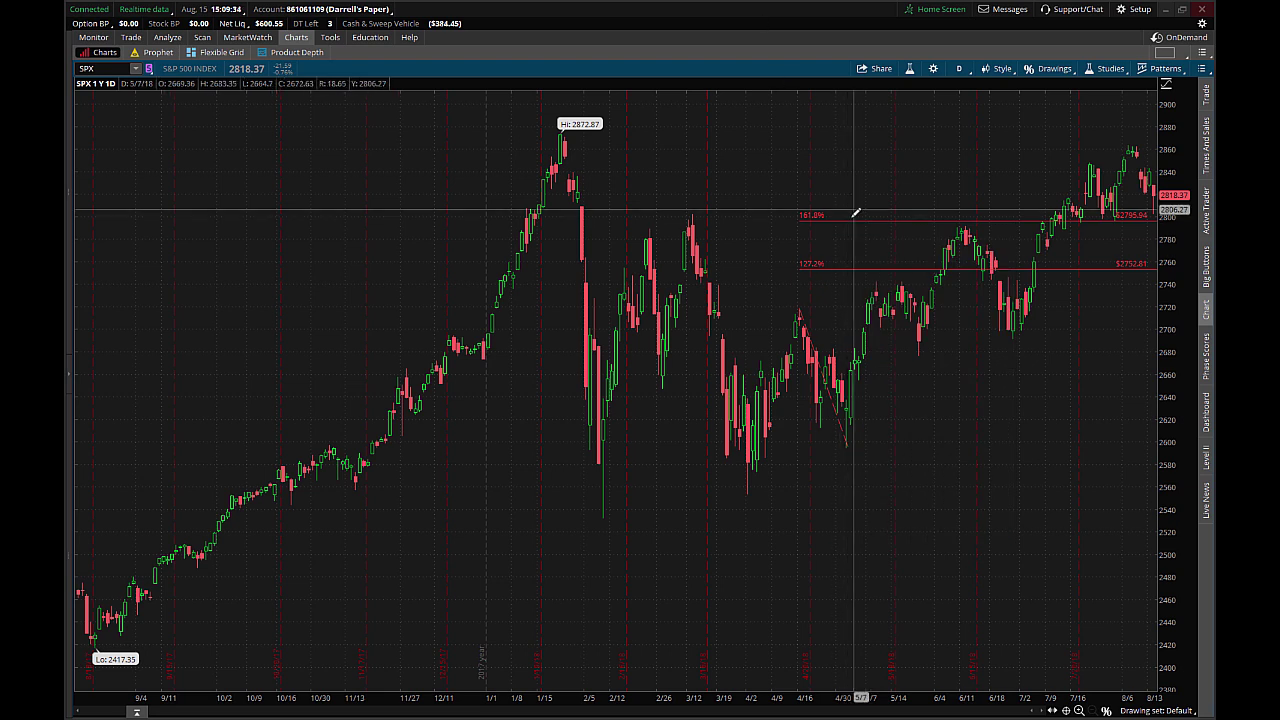
mouse_move(855, 213)
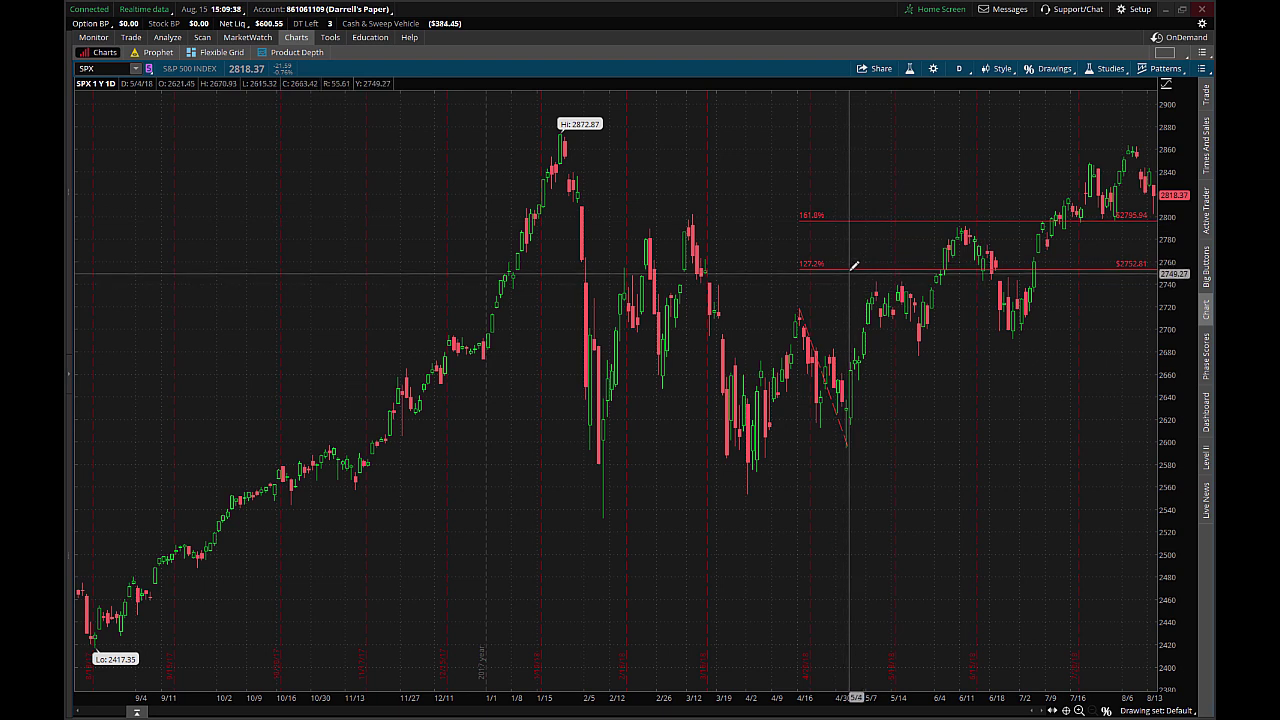
mouse_move(855, 266)
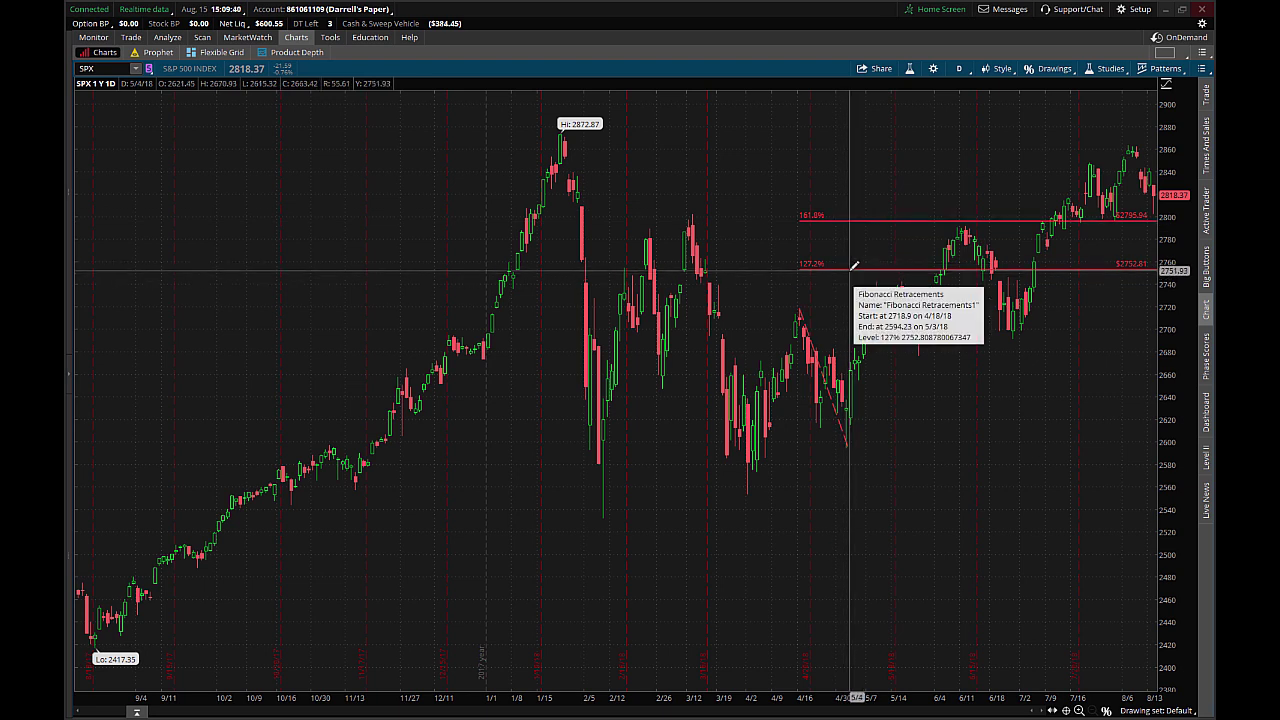
key(ctrl)
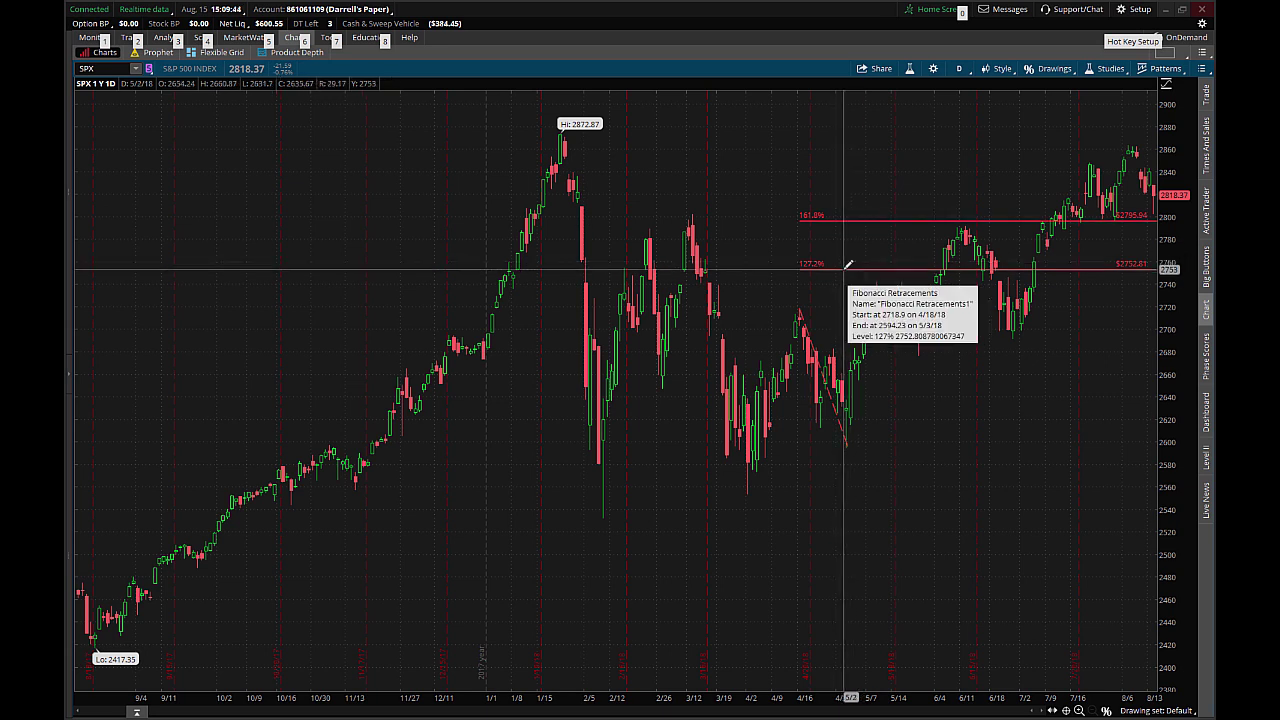
right_click(843, 274)
click(863, 213)
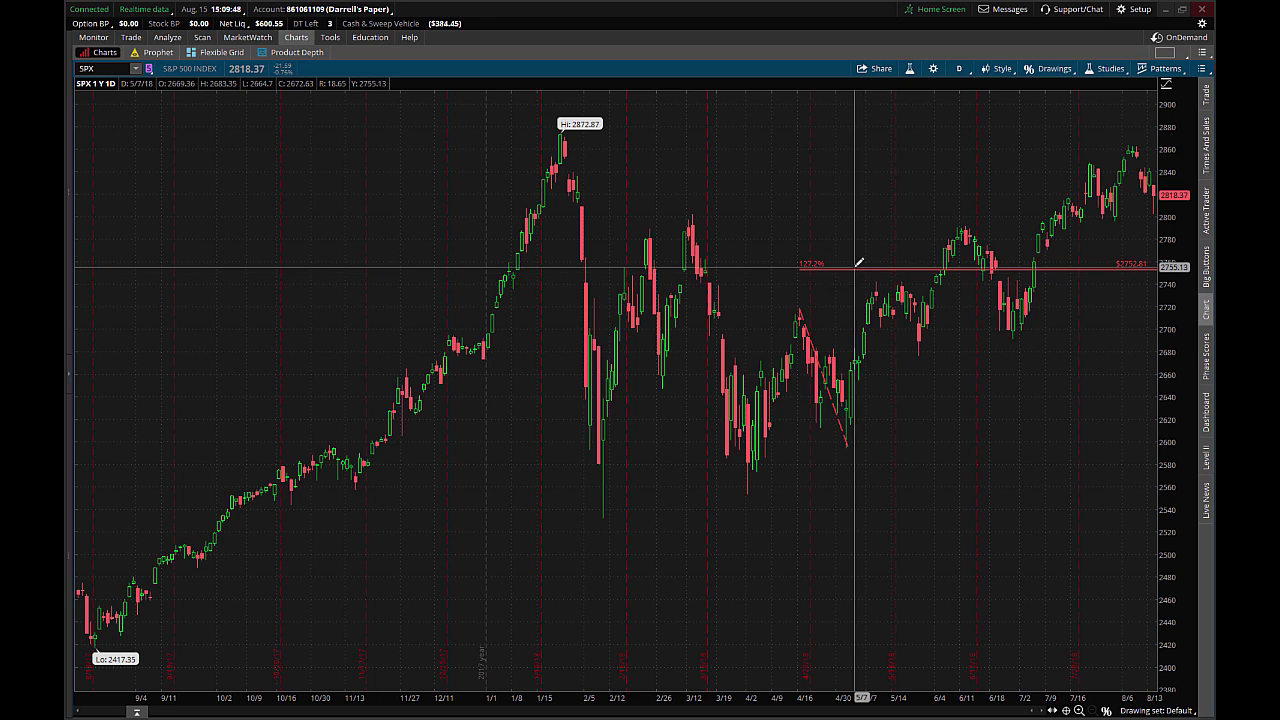
Delete the remaining retracement and remove the trendline near 4/20.
key(ctrl)
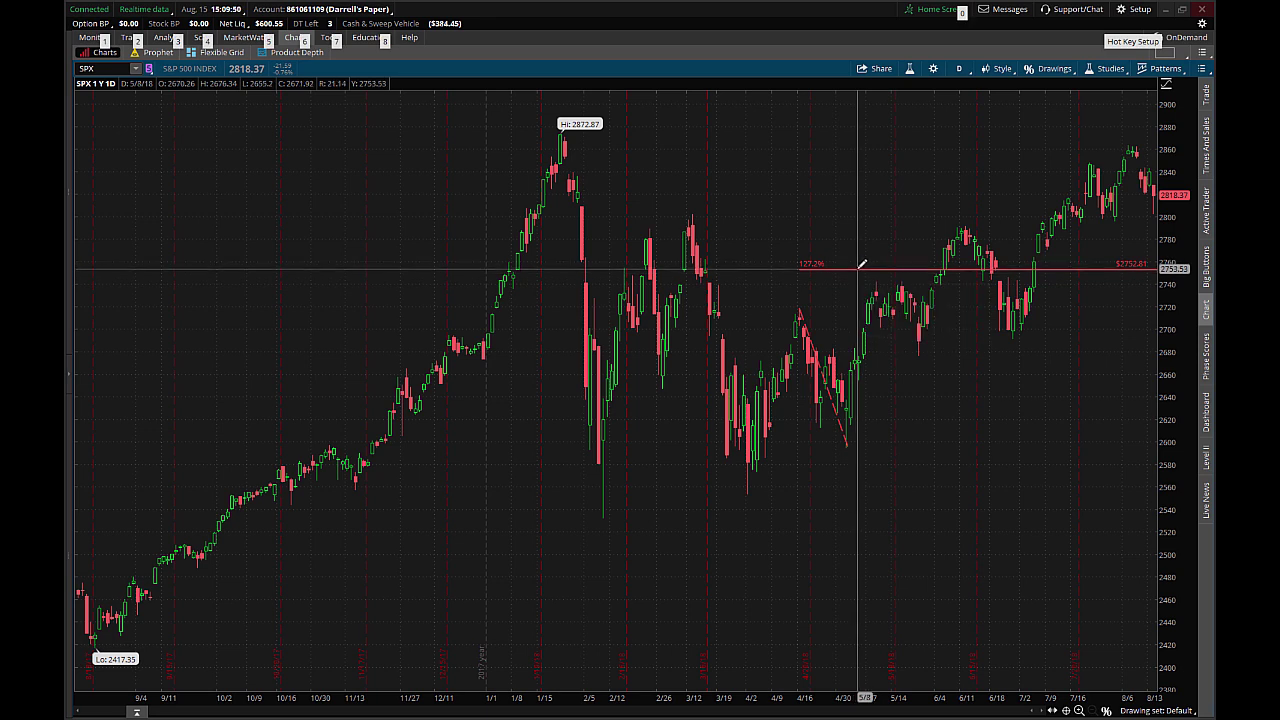
key(Delete)
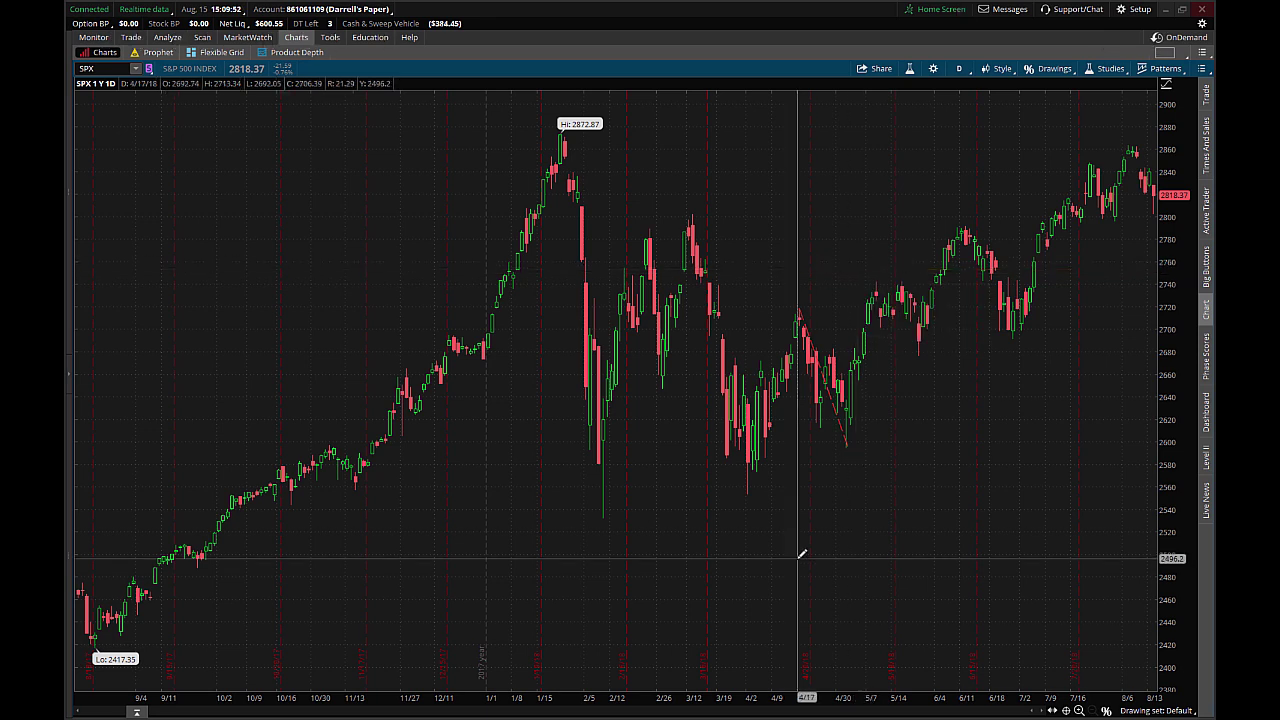
right_click(810, 332)
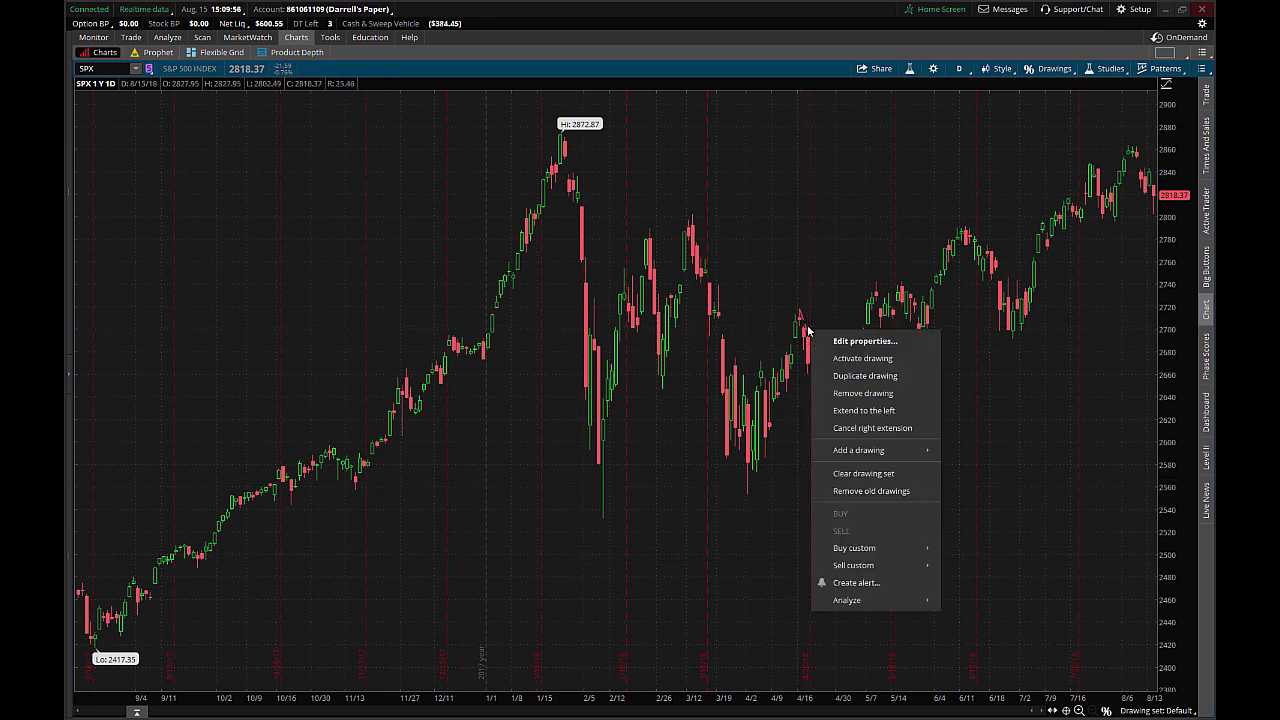
click(862, 393)
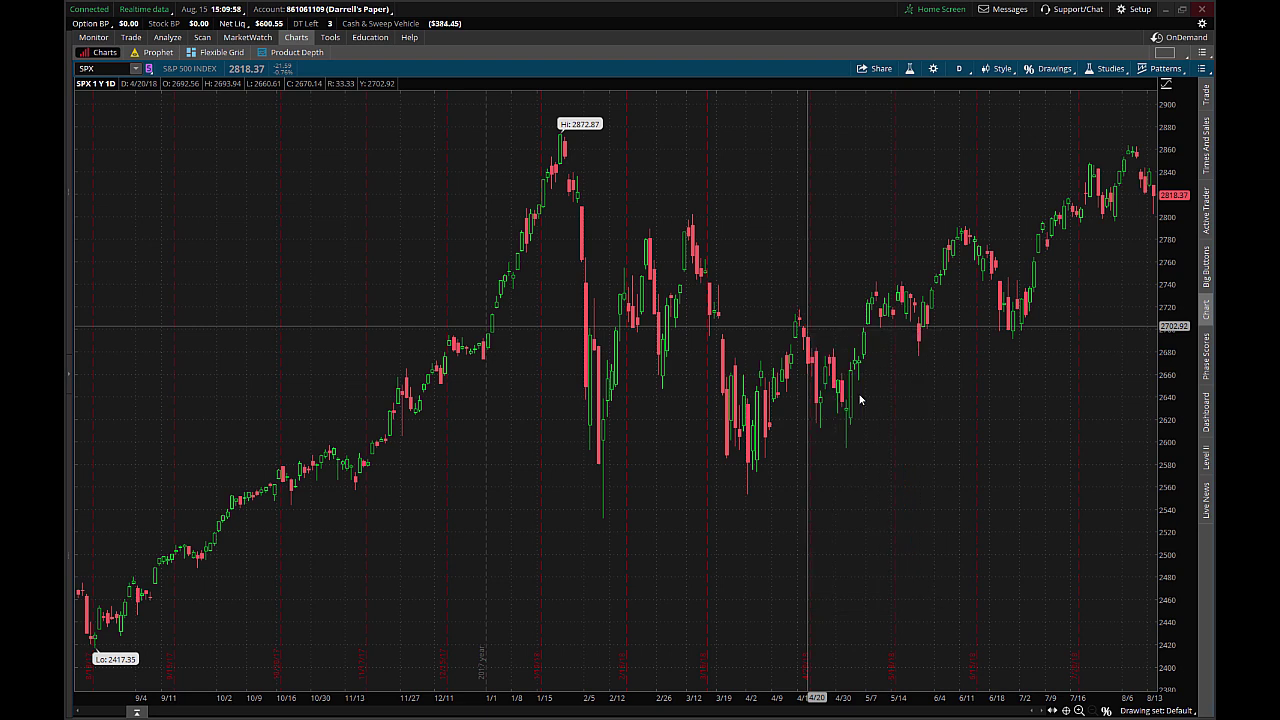
Draw a Fibonacci extension from the 5/14 high through the 5/29 low to the 8/7 high.
click(1106, 711)
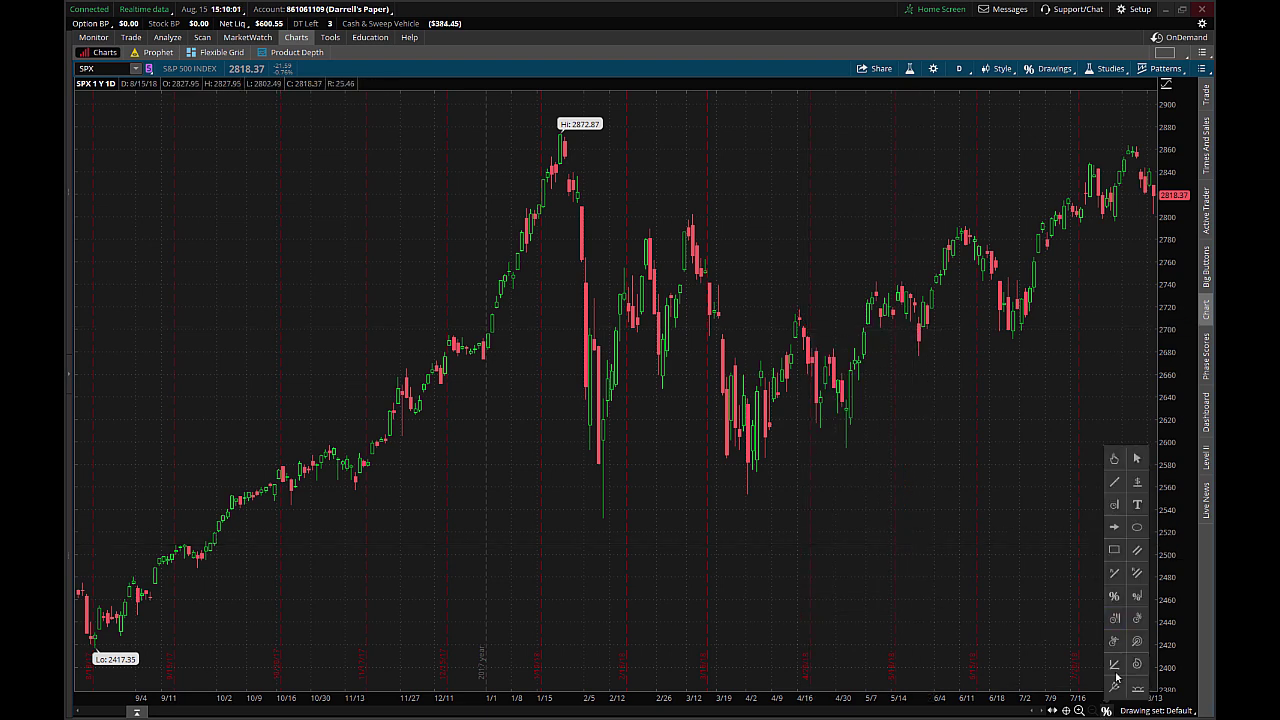
click(1137, 596)
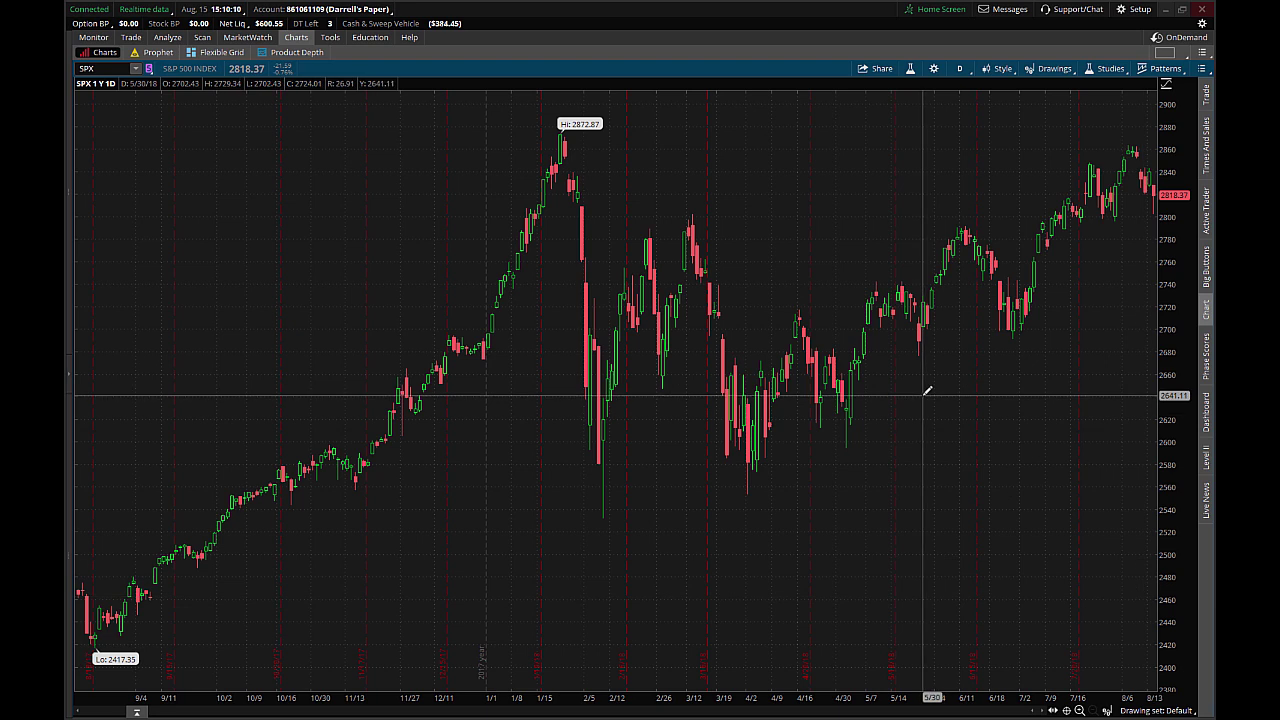
click(879, 275)
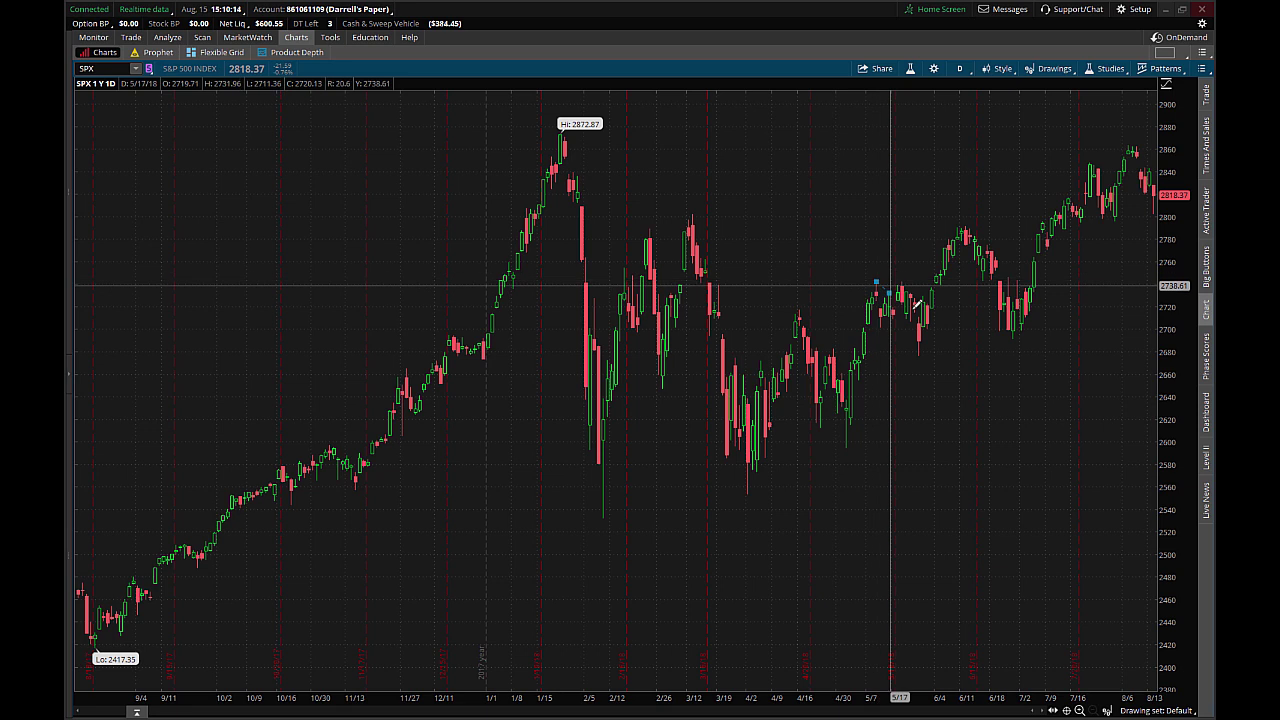
click(920, 354)
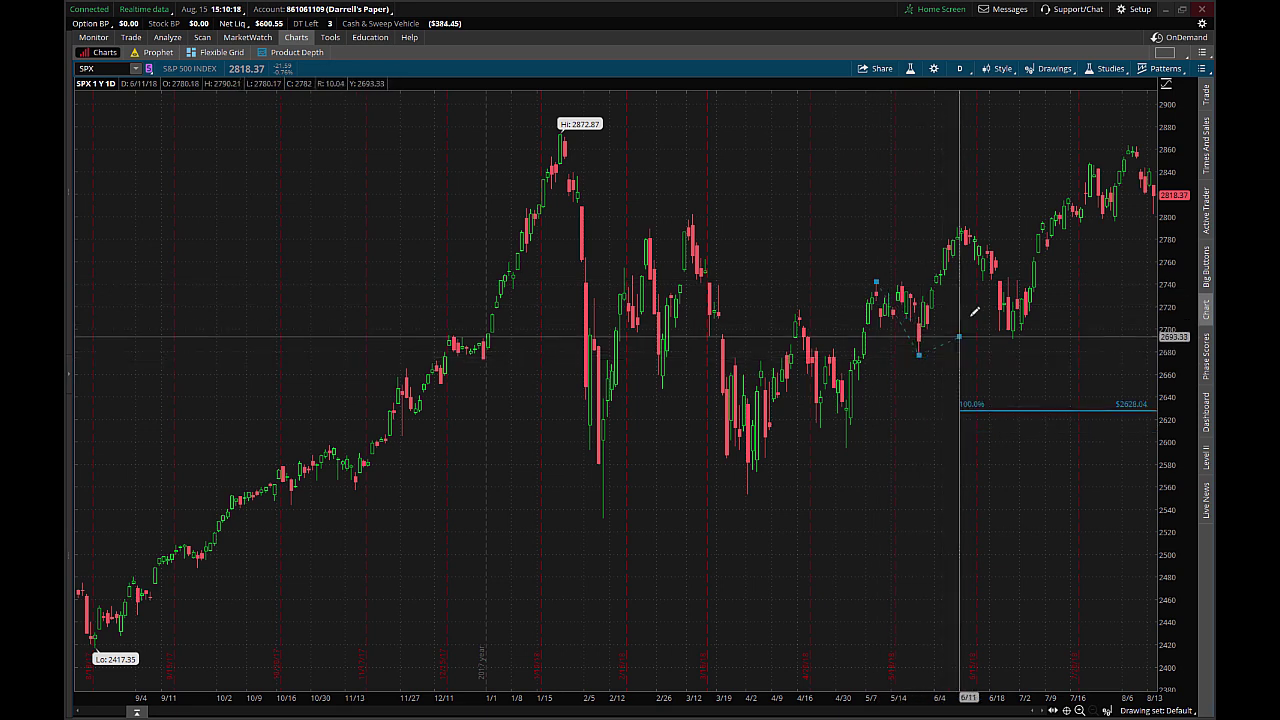
click(1031, 229)
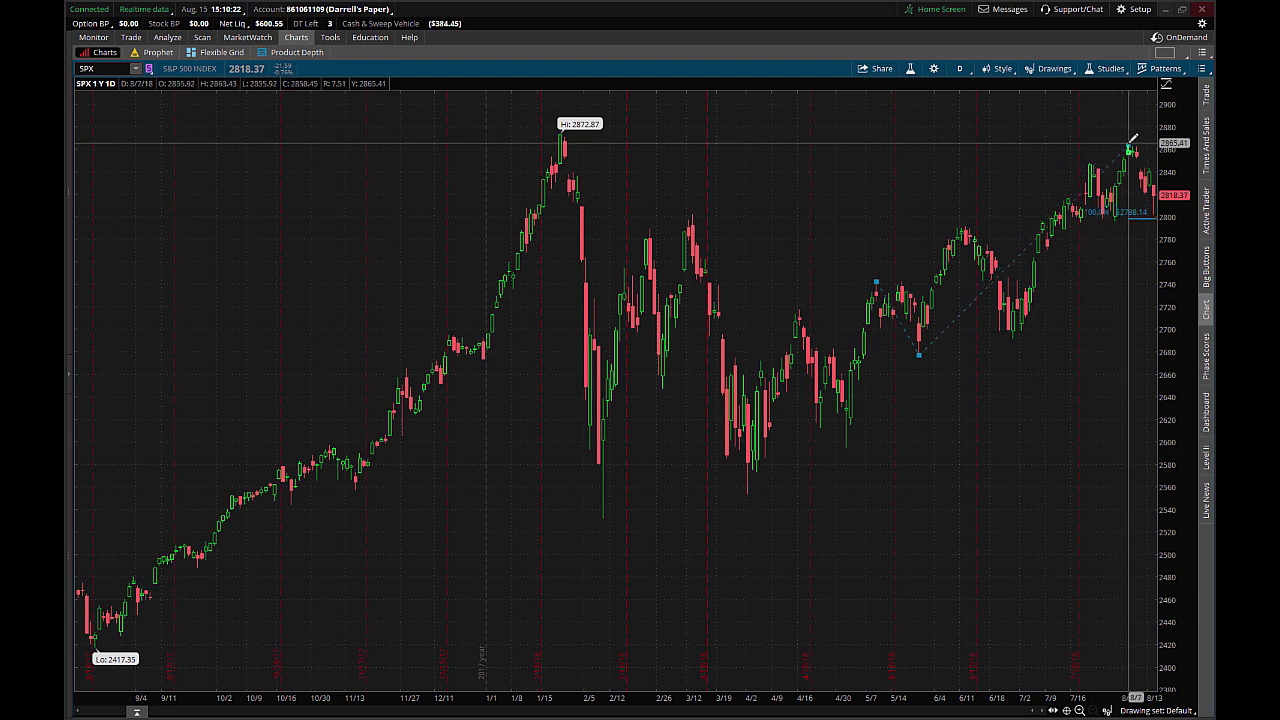
click(1129, 147)
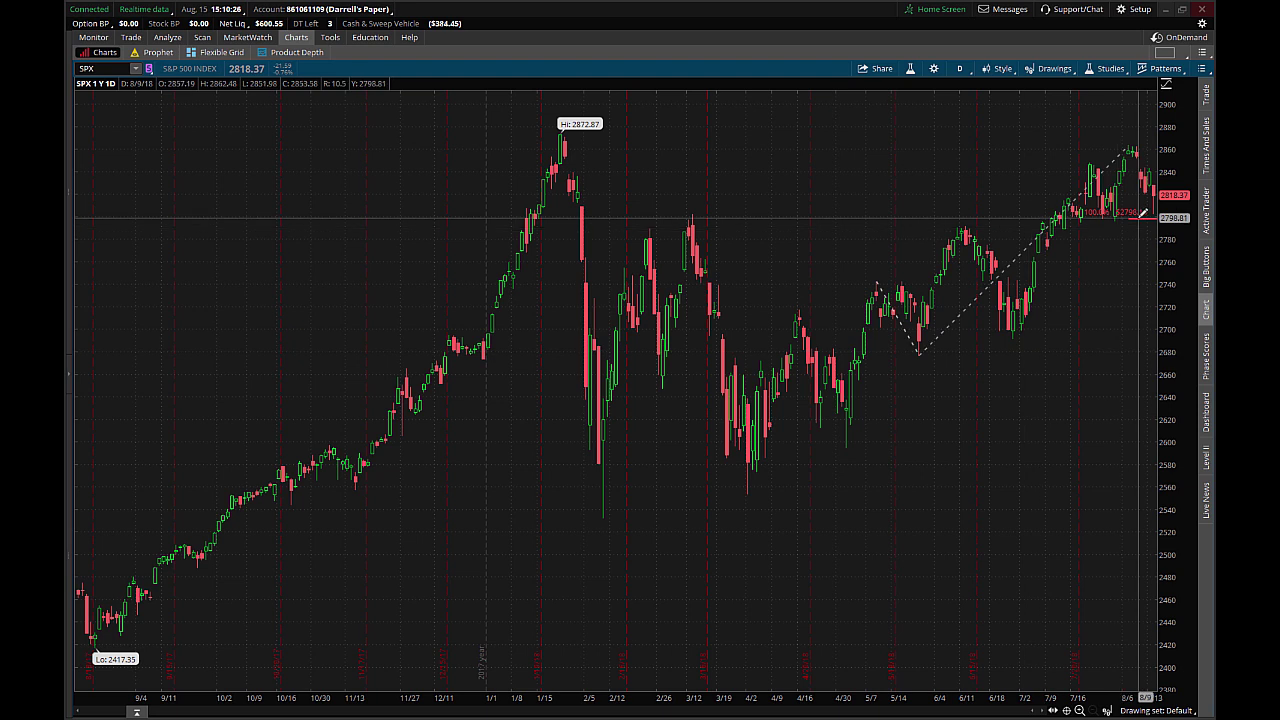
Open the extension's properties and leave only the 1 coefficient level visible.
mouse_move(1146, 213)
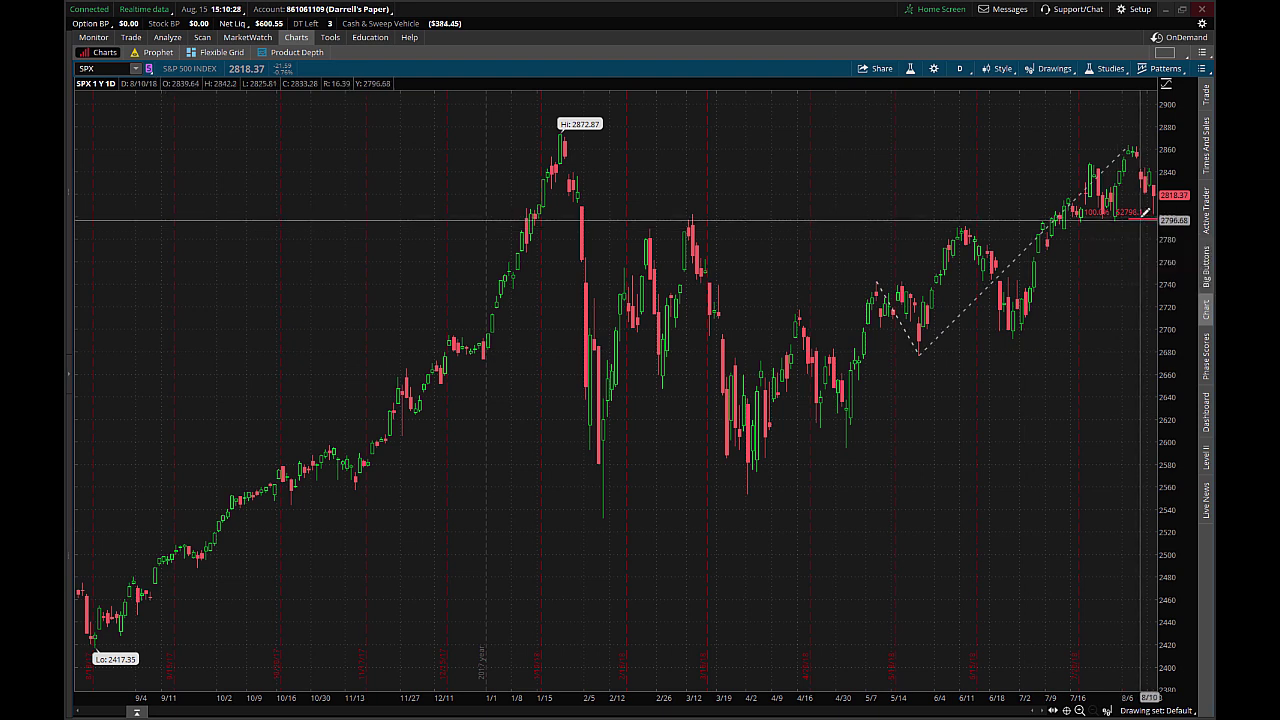
right_click(1141, 220)
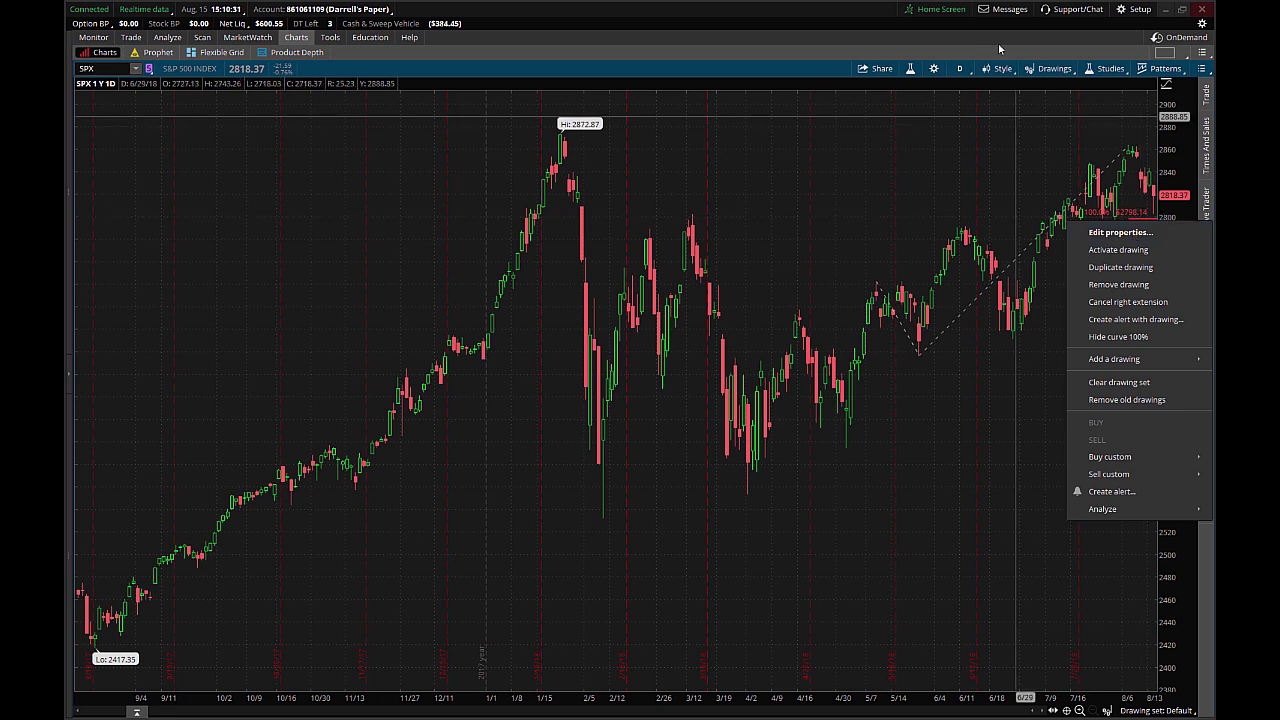
click(1108, 205)
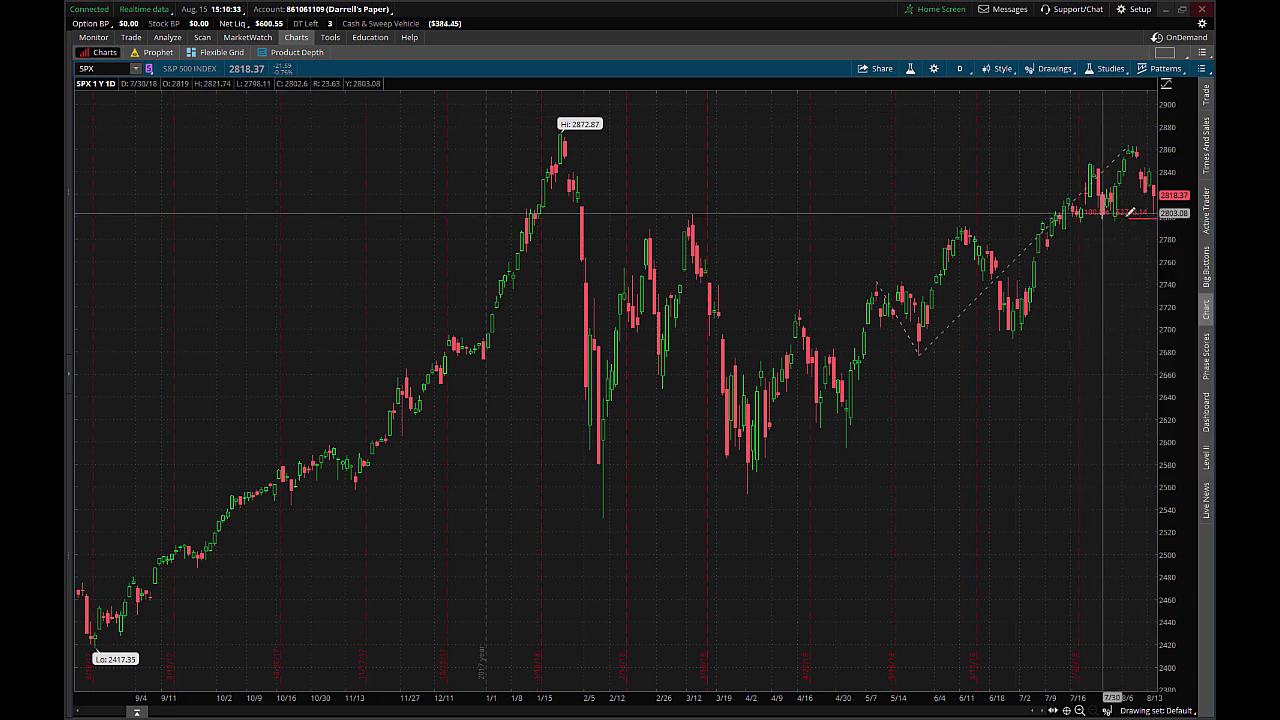
right_click(1142, 223)
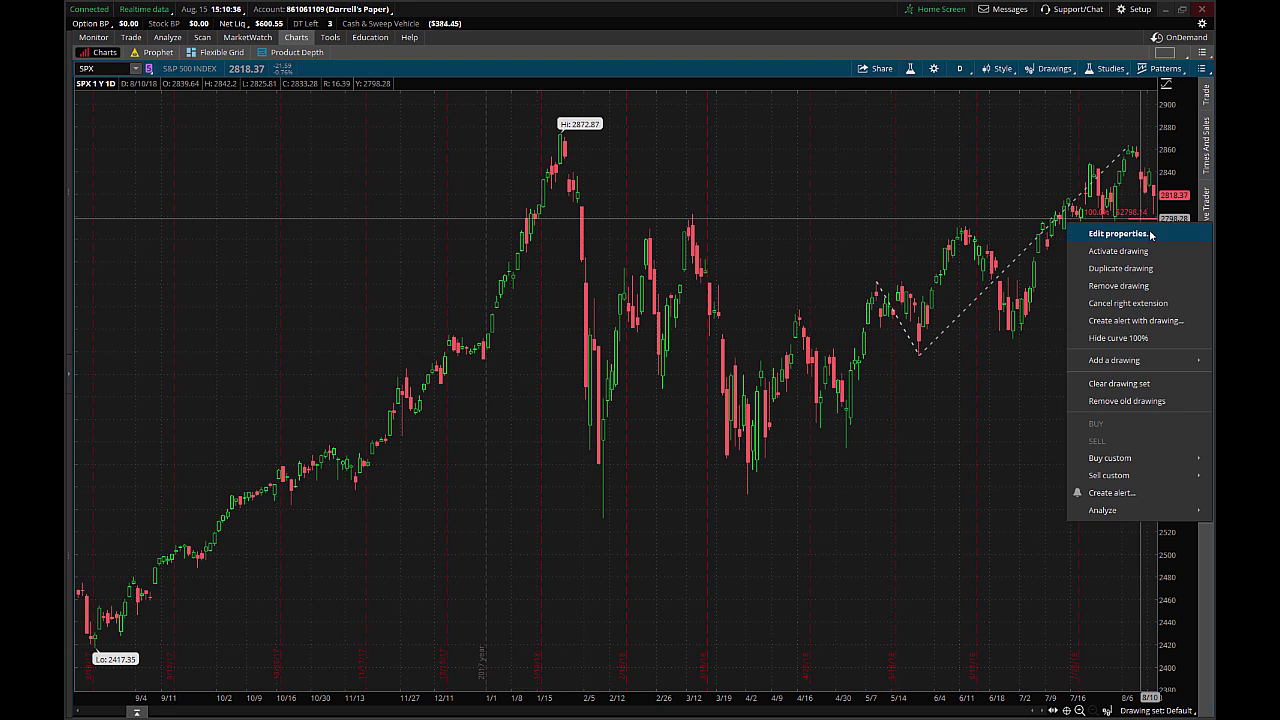
click(1118, 233)
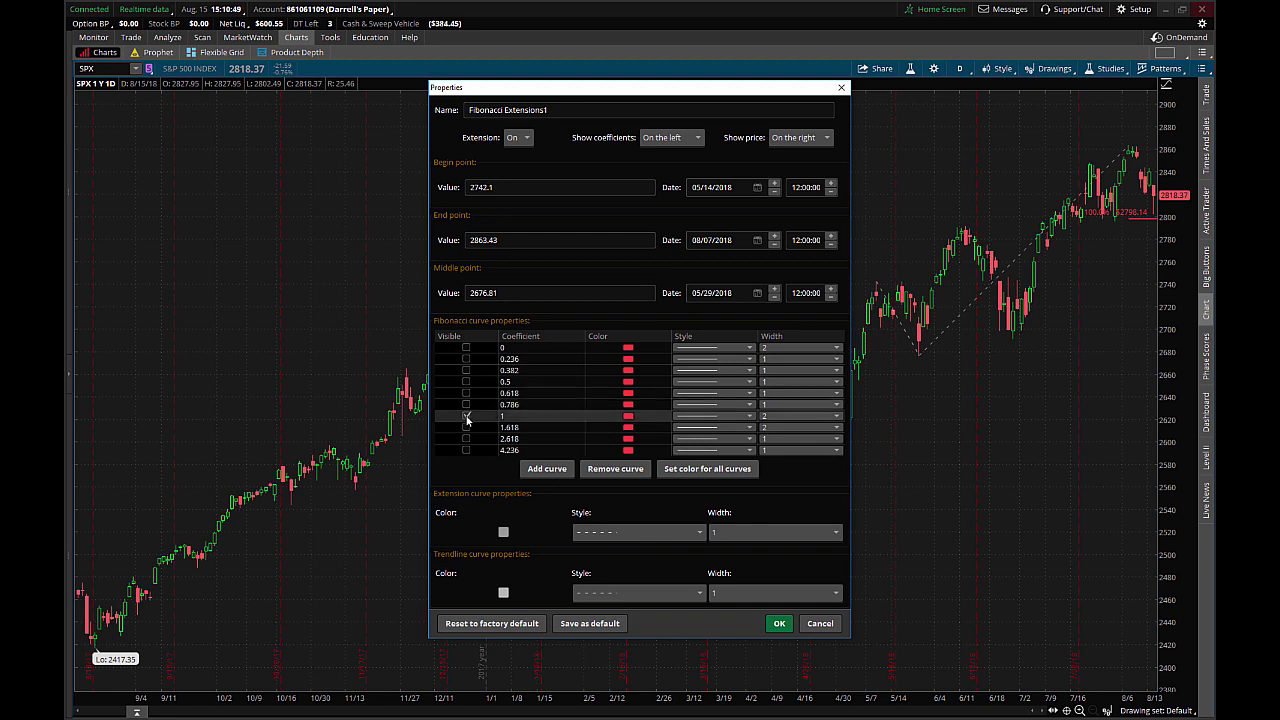
click(515, 416)
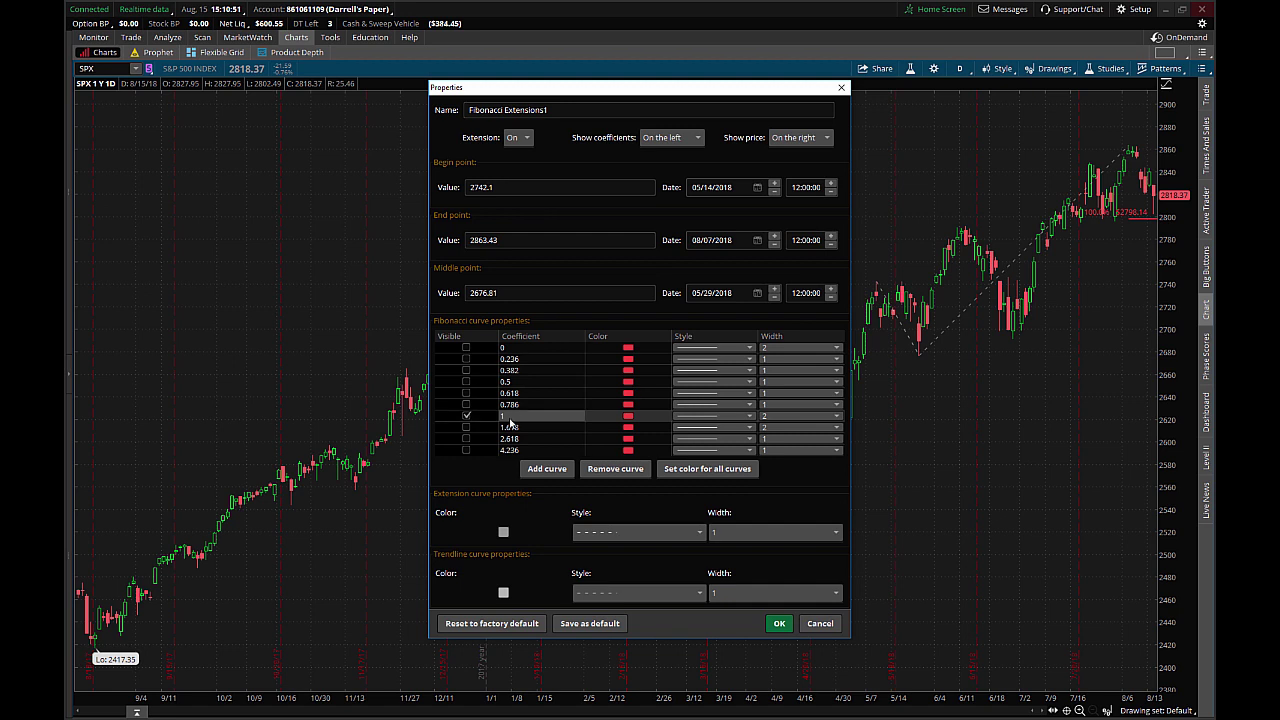